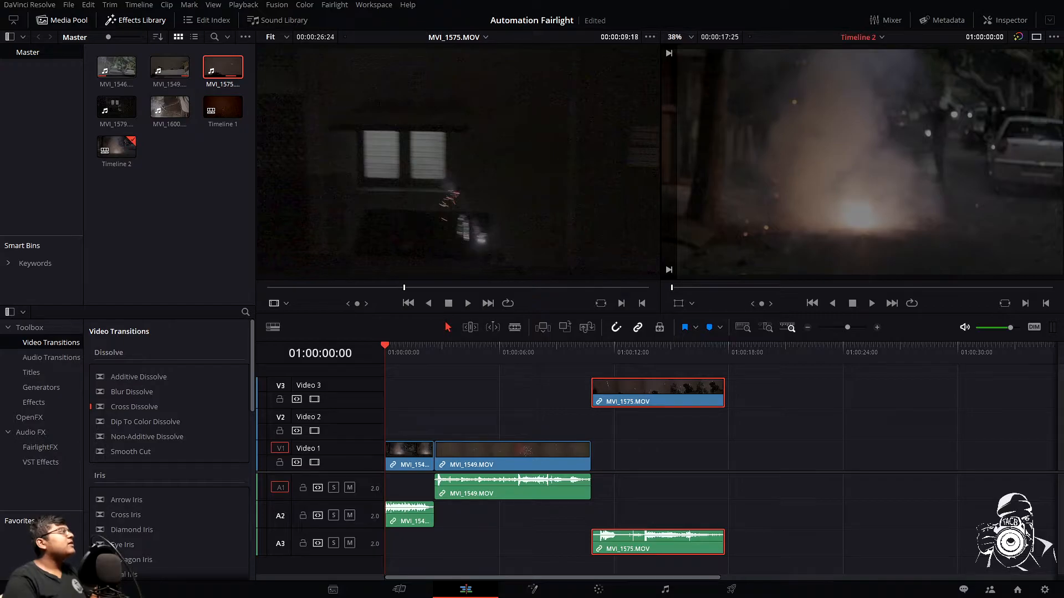
Enable Auro-3D in the project's Fairlight immersive audio settings and save them
{"action": "left_click", "coordinate": [339, 5]}
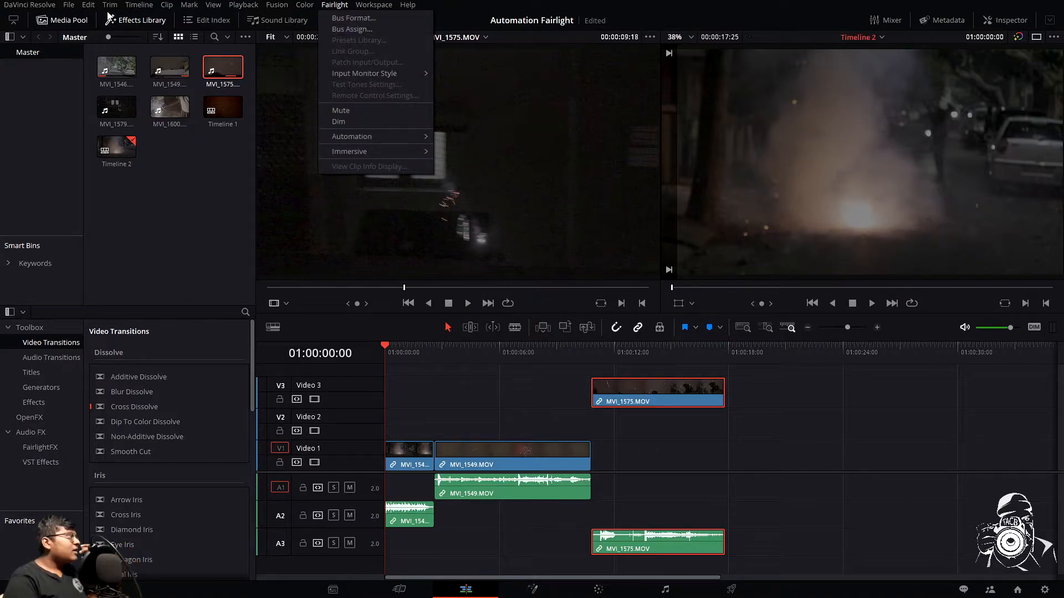
{"action": "mouse_move", "coordinate": [71, 7]}
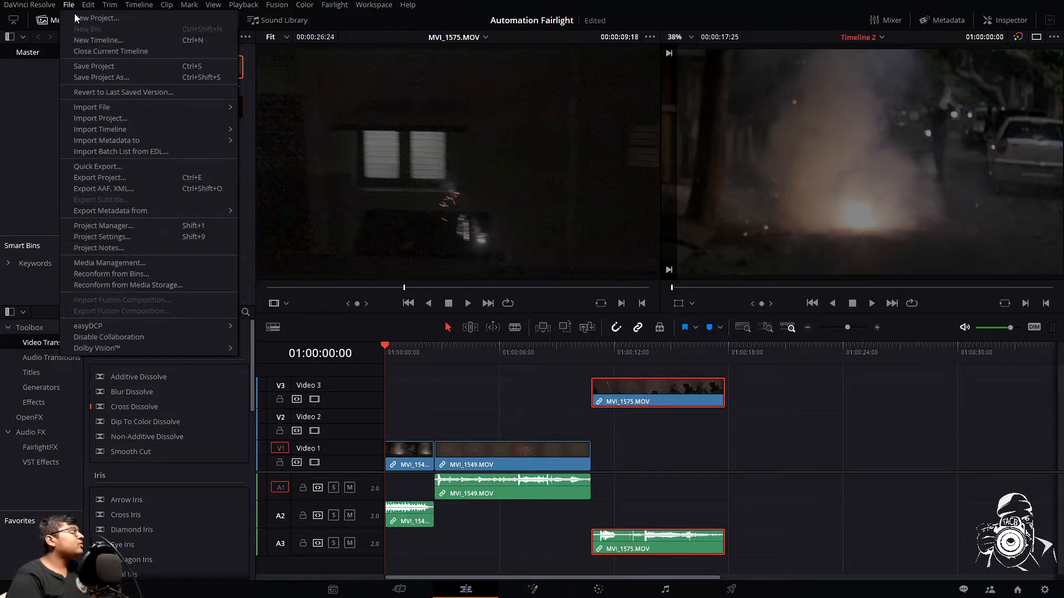
{"action": "left_click", "coordinate": [107, 237]}
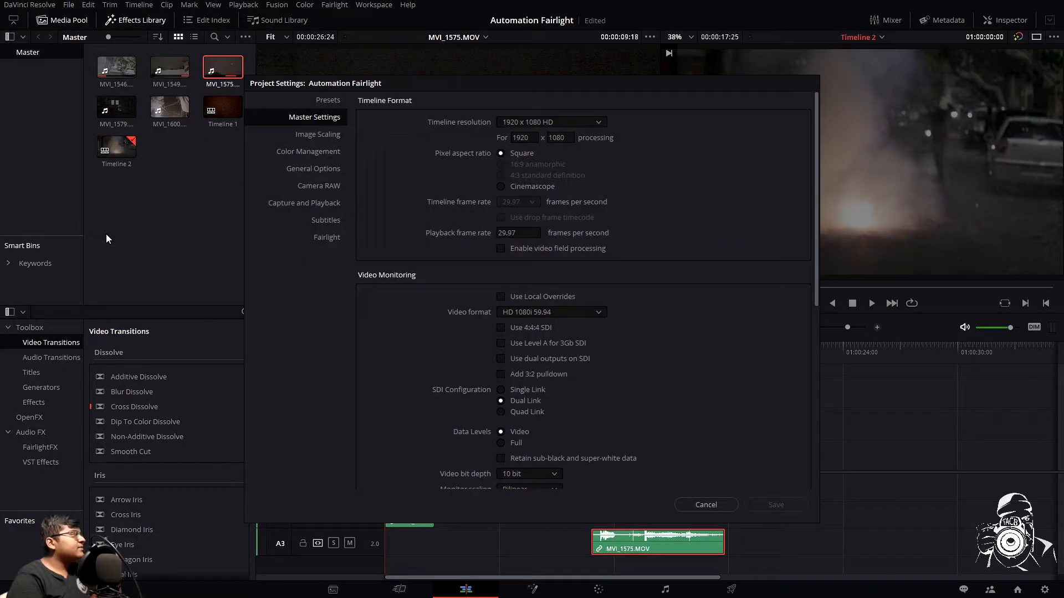
{"action": "left_click", "coordinate": [314, 228]}
{"action": "left_click", "coordinate": [312, 241]}
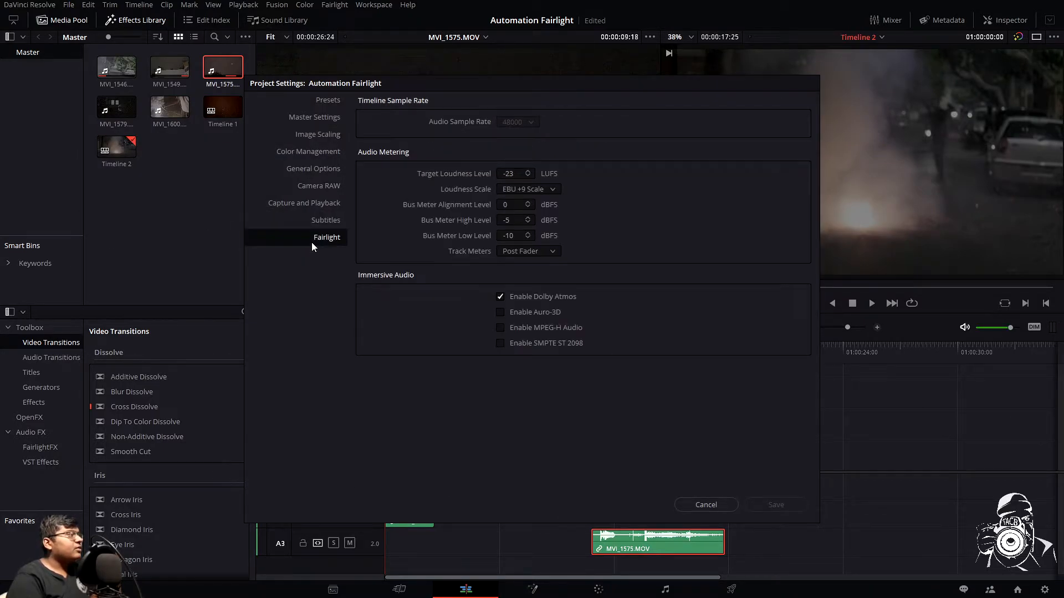
{"action": "left_click", "coordinate": [520, 313]}
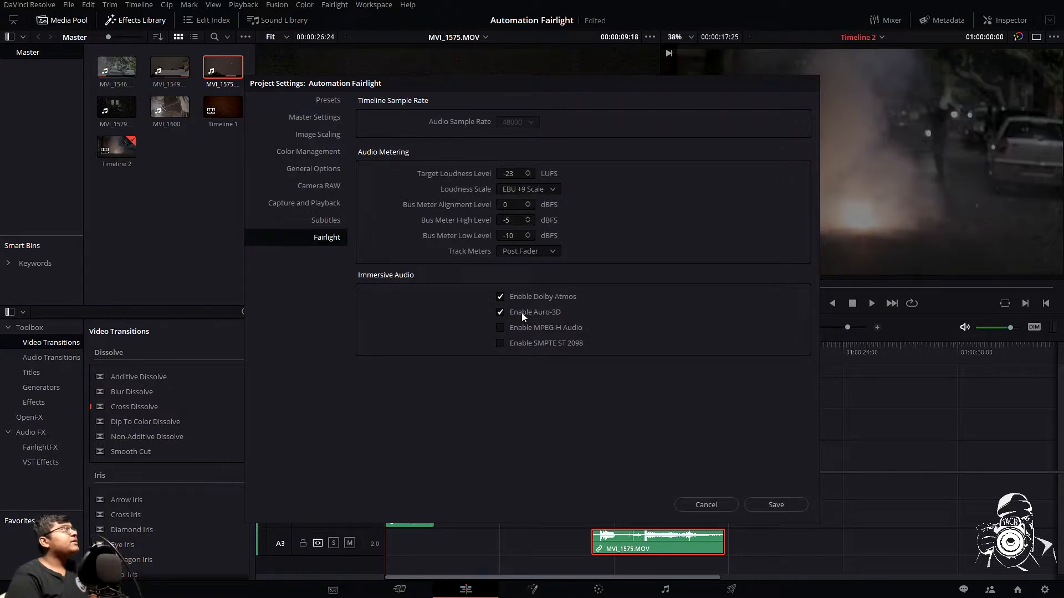
{"action": "left_click", "coordinate": [783, 510]}
Switch to the Fairlight page, widen the mixer to fit all three audio tracks, and show the automation controls
{"action": "left_click", "coordinate": [665, 589]}
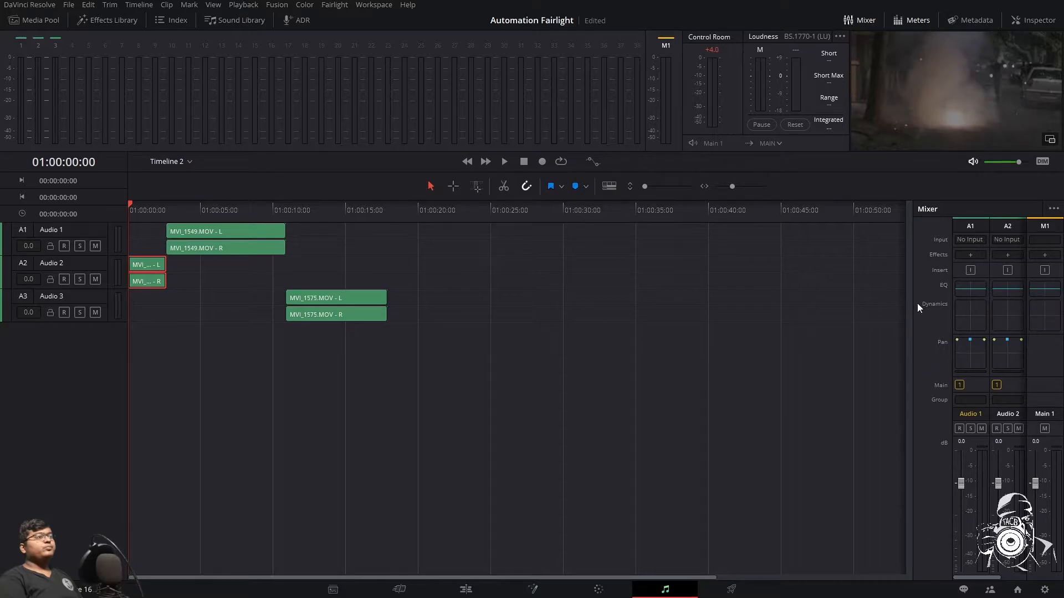
{"action": "left_click_drag", "start_coordinate": [912, 304], "coordinate": [829, 306]}
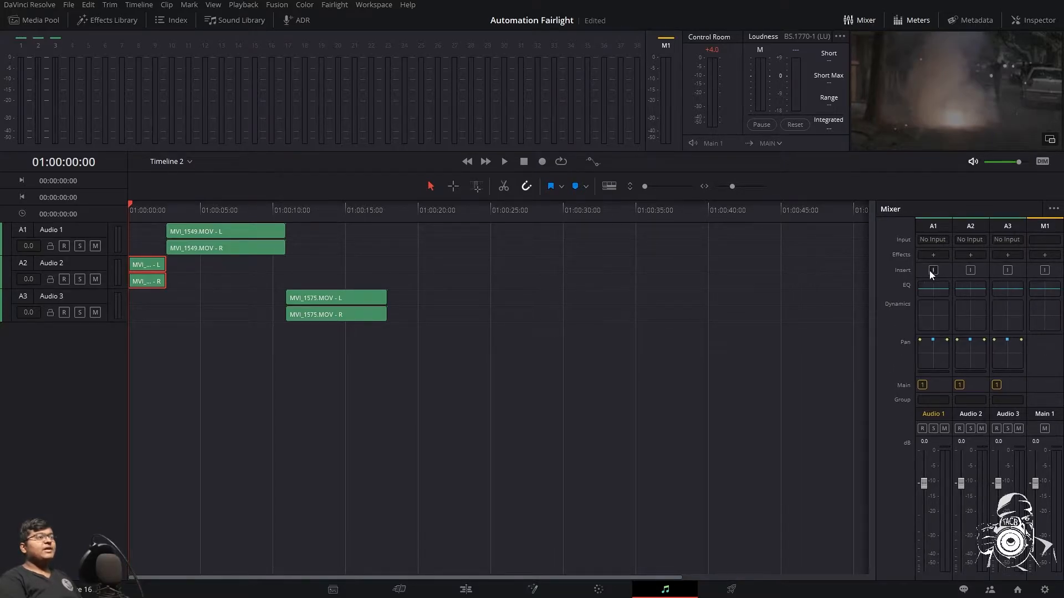
{"action": "left_click", "coordinate": [591, 163]}
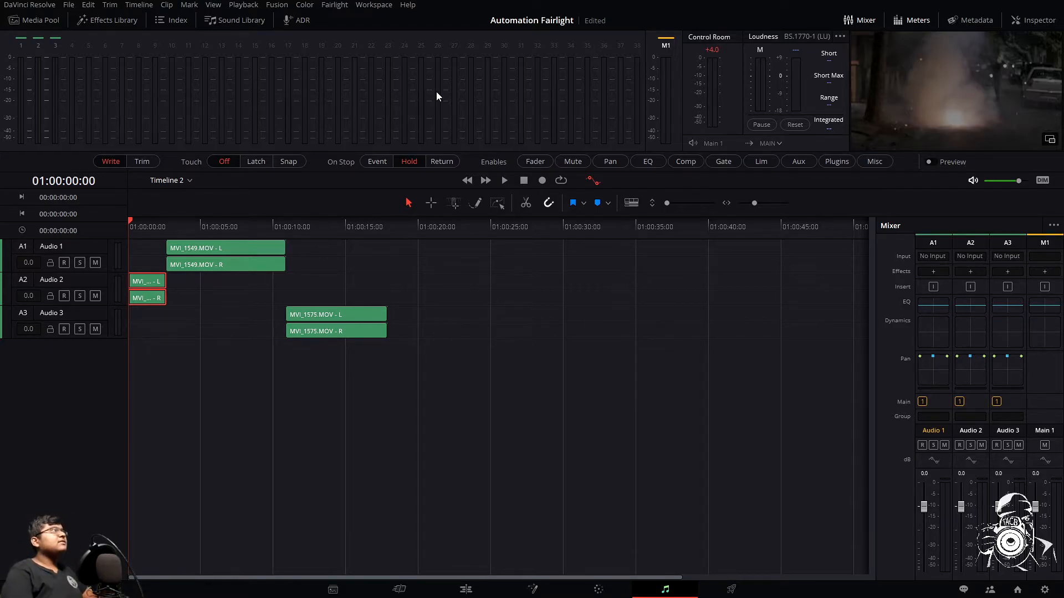
{"action": "left_click", "coordinate": [123, 215]}
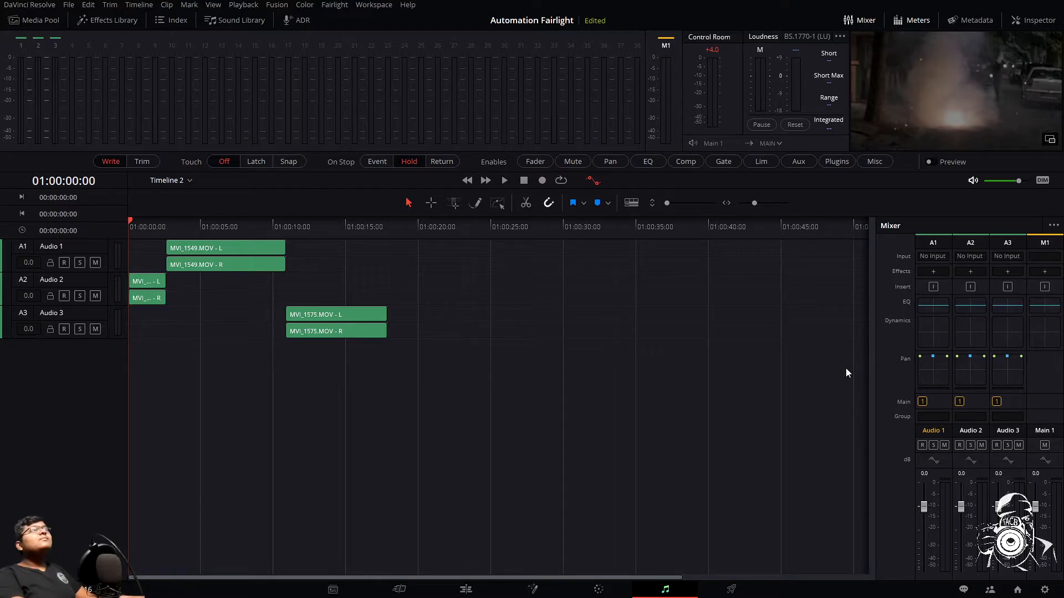
Check Audio 1's pan controls and set the Main 1 bus format to Dolby Atmos 7.1.4
{"action": "double_click", "coordinate": [945, 371]}
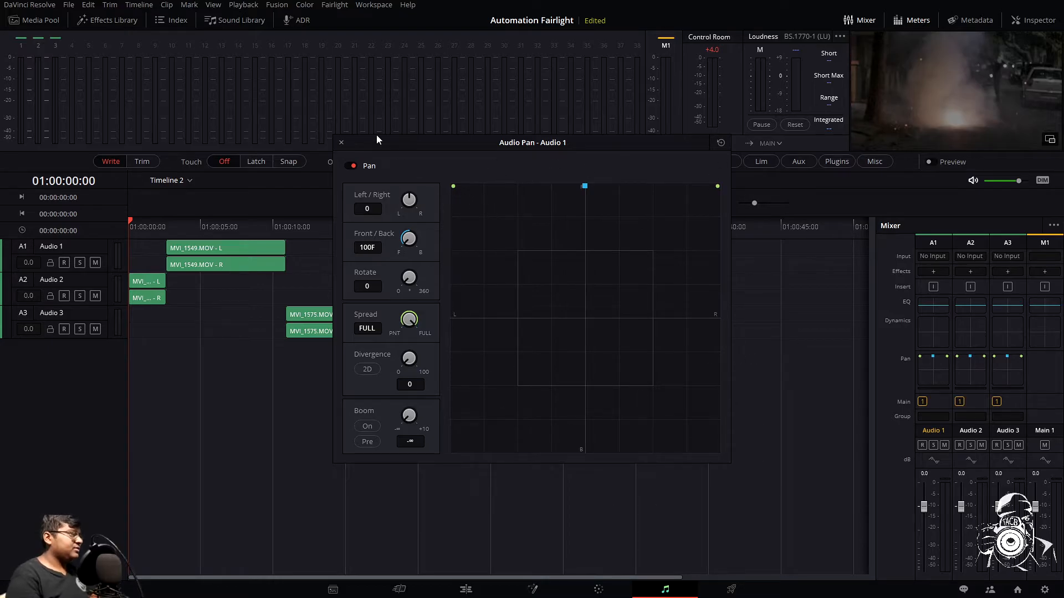
{"action": "left_click", "coordinate": [341, 142]}
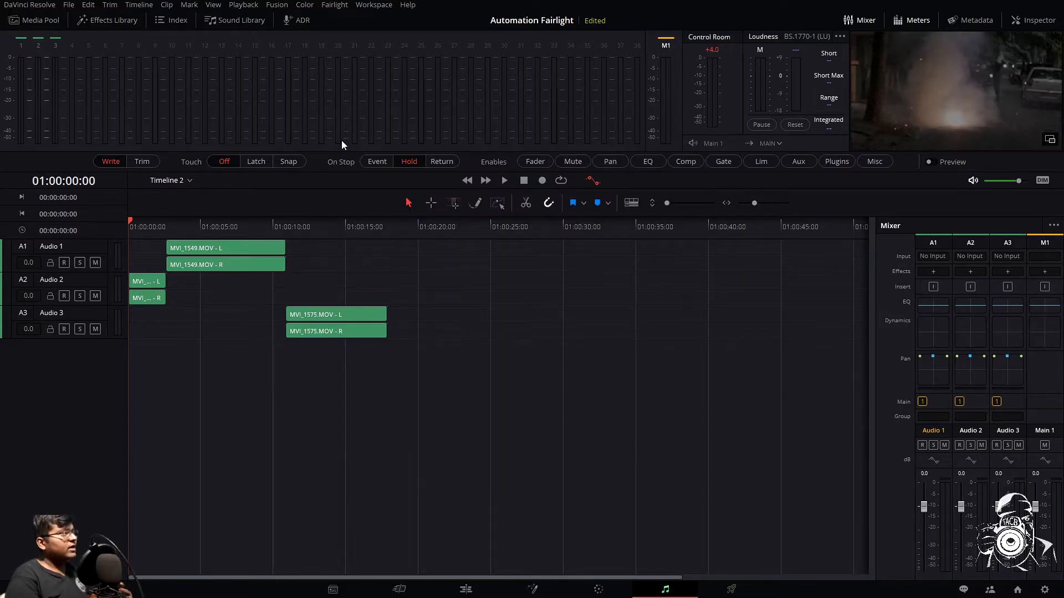
{"action": "left_click", "coordinate": [380, 5]}
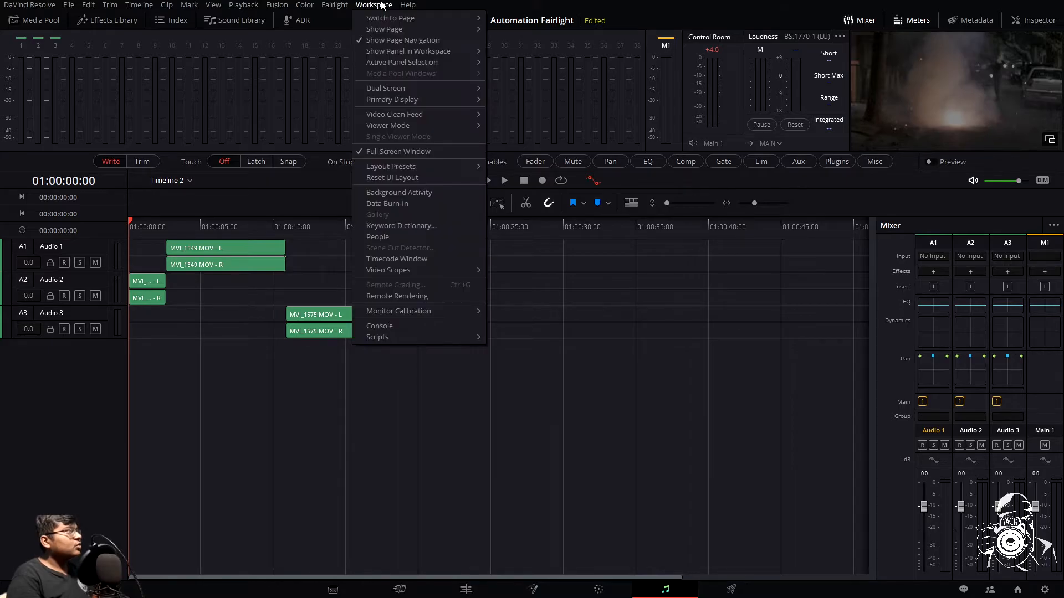
{"action": "left_click", "coordinate": [344, 20]}
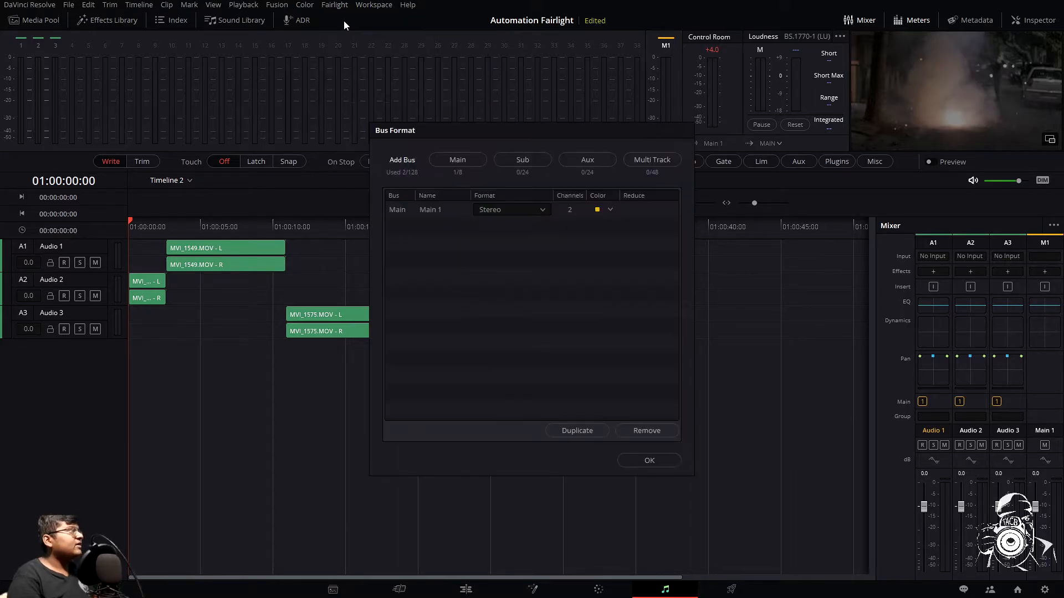
{"action": "left_click", "coordinate": [513, 207]}
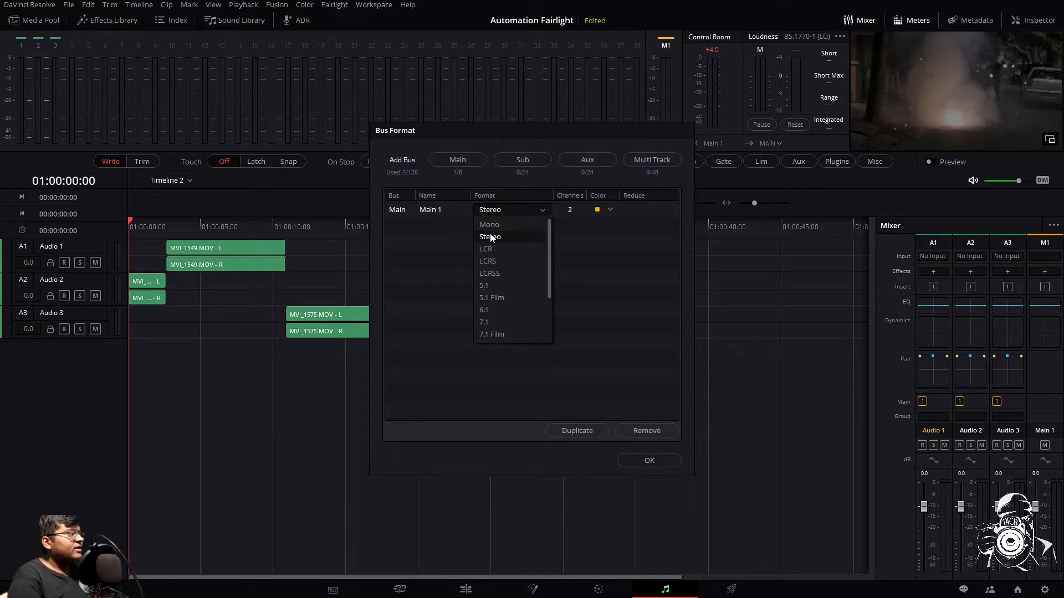
{"action": "scroll", "coordinate": [488, 315], "scroll_direction": "down", "scroll_amount": 2}
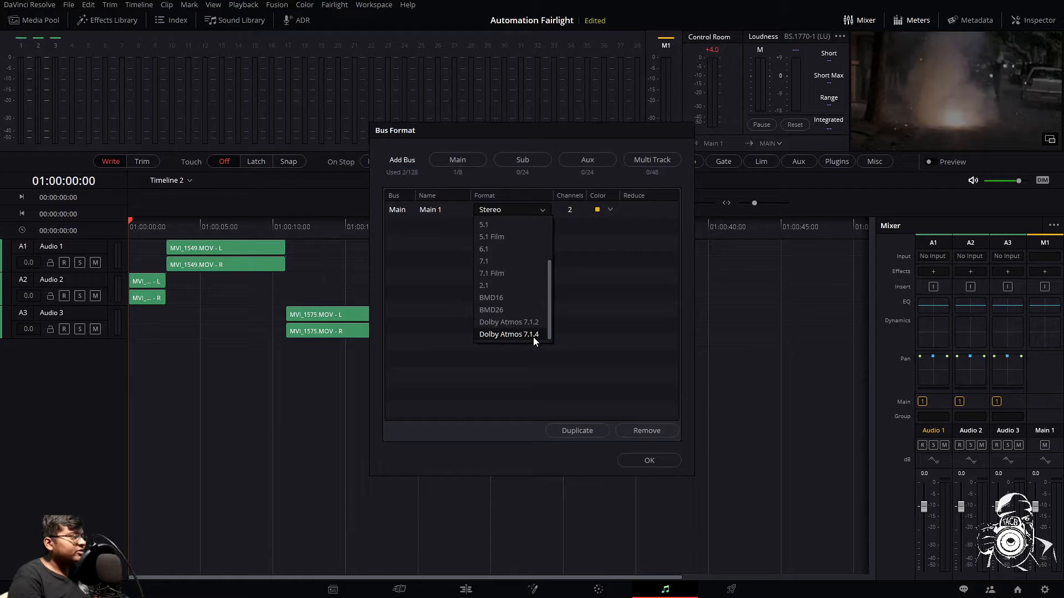
{"action": "scroll", "coordinate": [503, 268], "scroll_direction": "up", "scroll_amount": 2}
{"action": "scroll", "coordinate": [500, 314], "scroll_direction": "down", "scroll_amount": 2}
{"action": "left_click", "coordinate": [513, 334]}
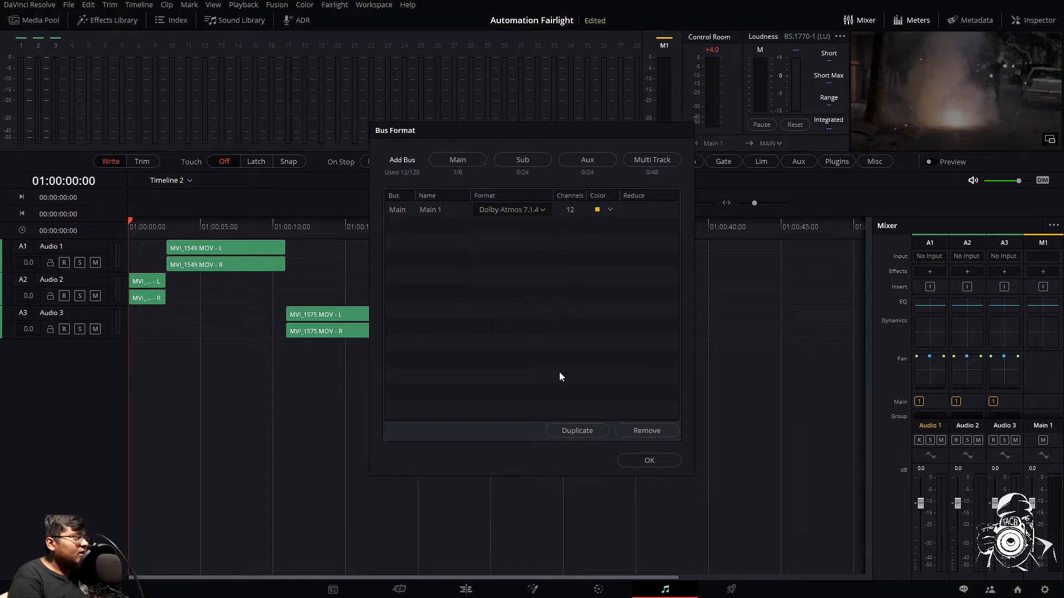
{"action": "left_click", "coordinate": [649, 459]}
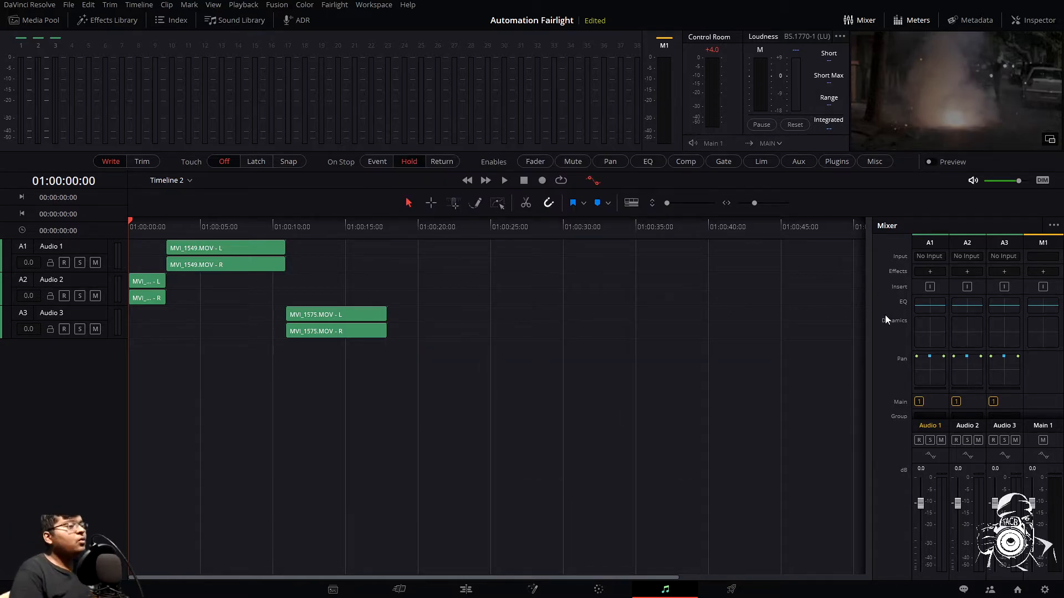
Inspect Audio 1's 3D pan controls and play the timeline's opening with the Space View scope open
{"action": "double_click", "coordinate": [924, 365]}
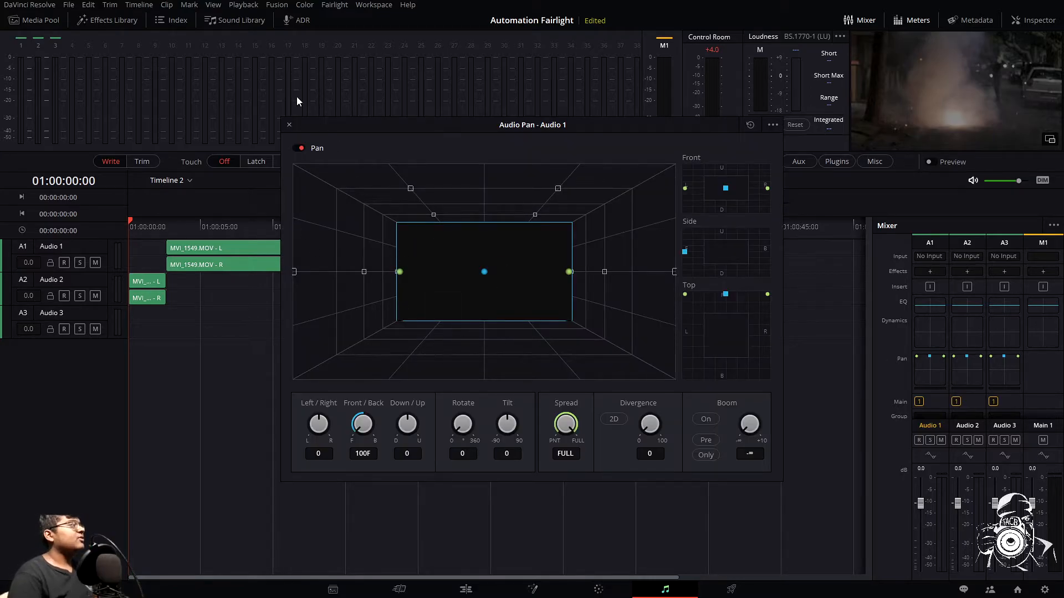
{"action": "left_click", "coordinate": [289, 125]}
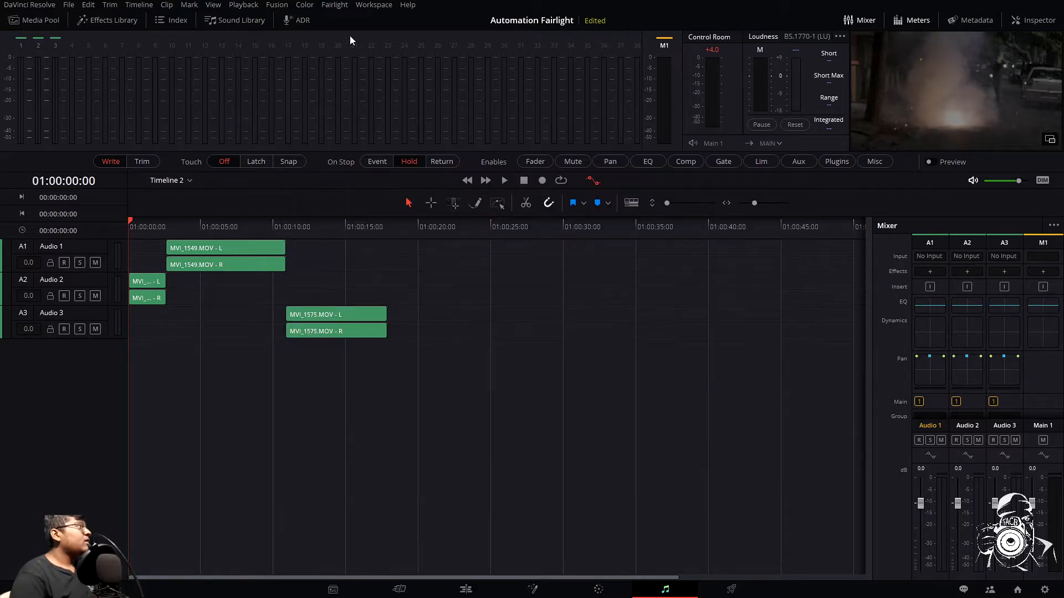
{"action": "left_click", "coordinate": [335, 5]}
{"action": "mouse_move", "coordinate": [369, 151]}
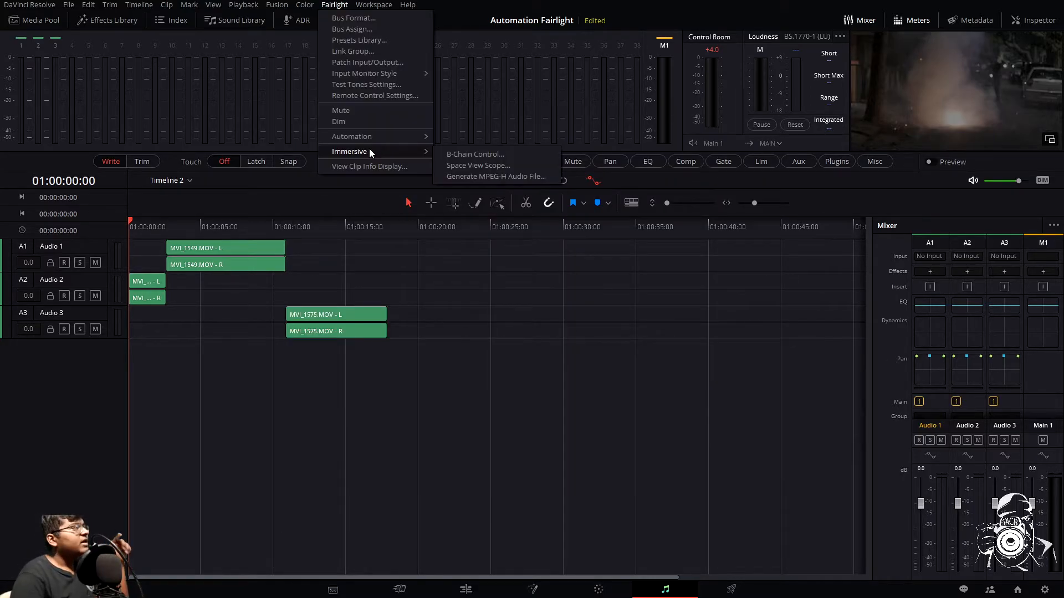
{"action": "left_click", "coordinate": [440, 168]}
{"action": "left_click_drag", "start_coordinate": [487, 119], "coordinate": [538, 89]}
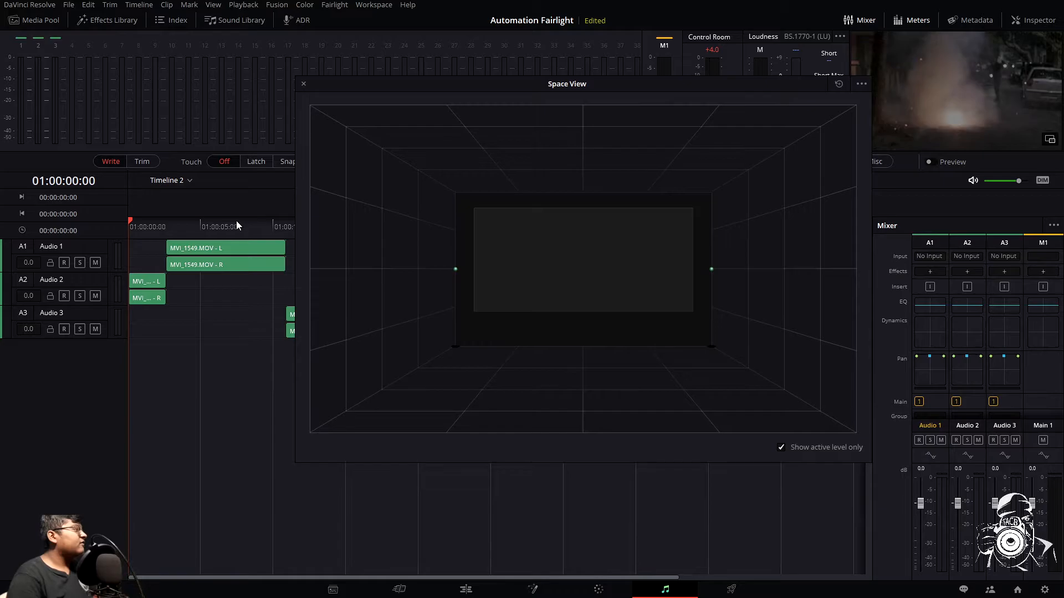
{"action": "key", "text": "space"}
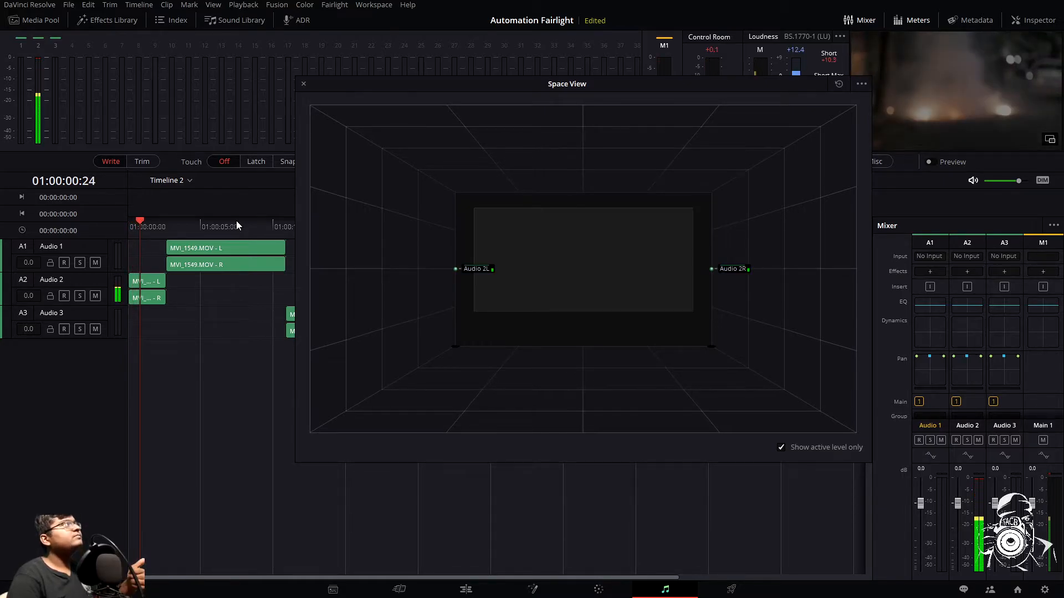
{"action": "left_click_drag", "start_coordinate": [520, 81], "coordinate": [582, 0]}
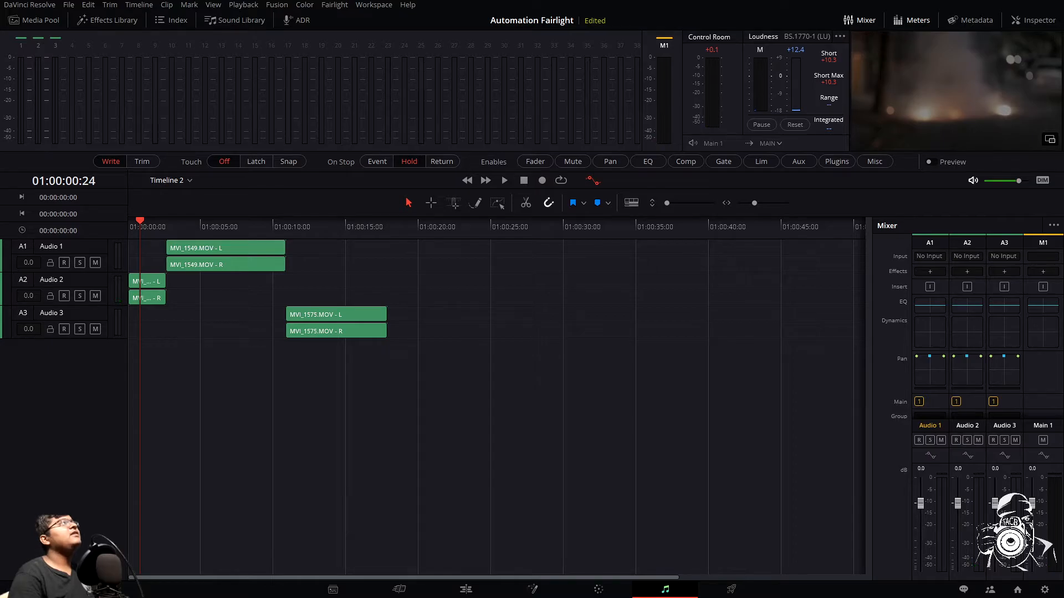
{"action": "left_click_drag", "start_coordinate": [581, 0], "coordinate": [469, 143]}
{"action": "left_click", "coordinate": [250, 143]}
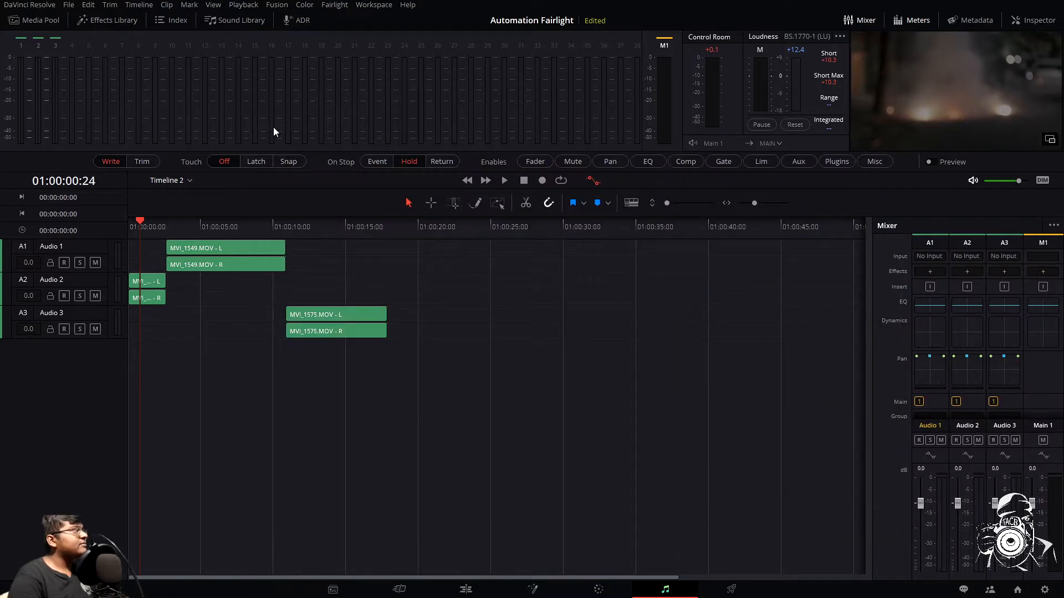
{"action": "left_click", "coordinate": [379, 6]}
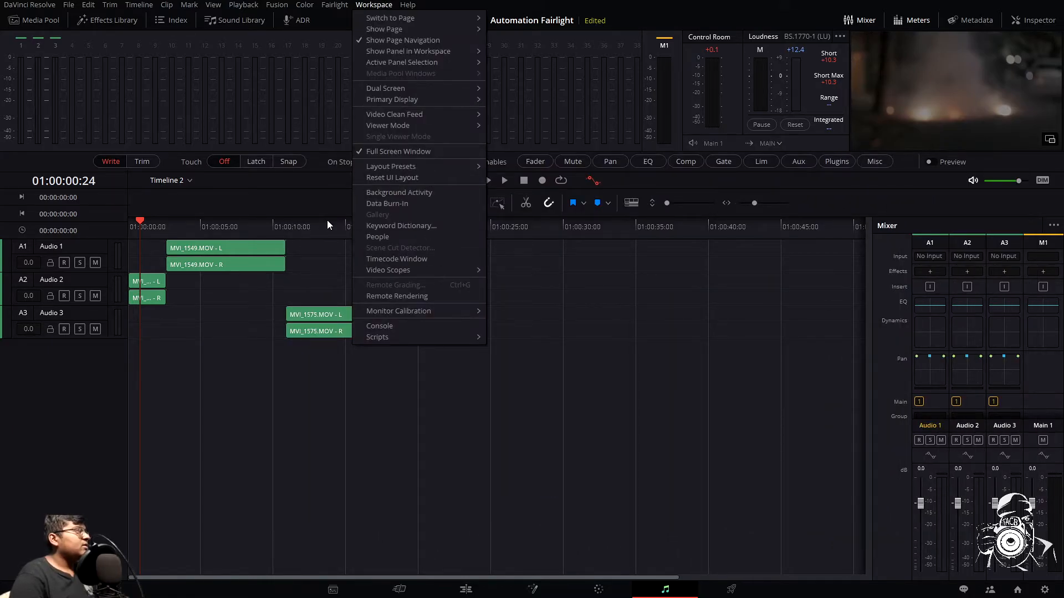
{"action": "left_click", "coordinate": [500, 297]}
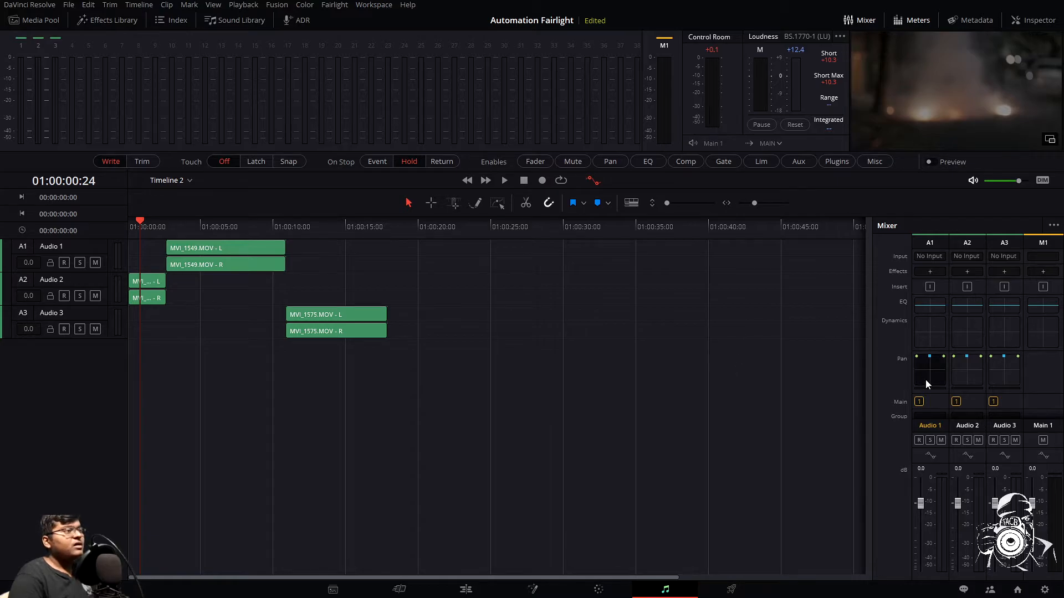
Arm Audio 1 for Pan automation in Latch mode, with its pan controls open and the playhead at the start of MVI_1549.MOV
{"action": "left_click", "coordinate": [256, 162]}
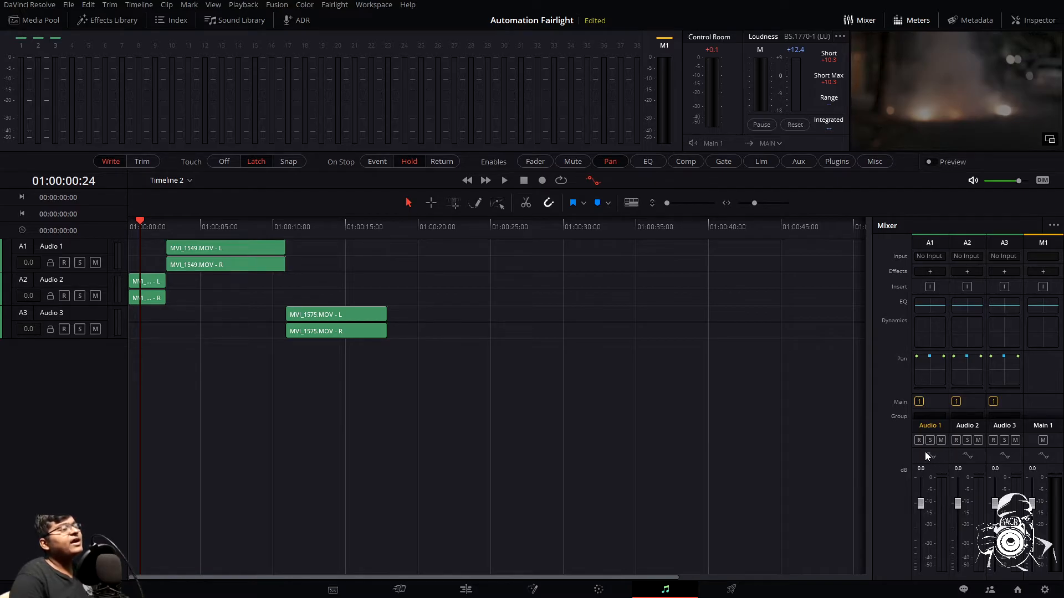
{"action": "double_click", "coordinate": [936, 364]}
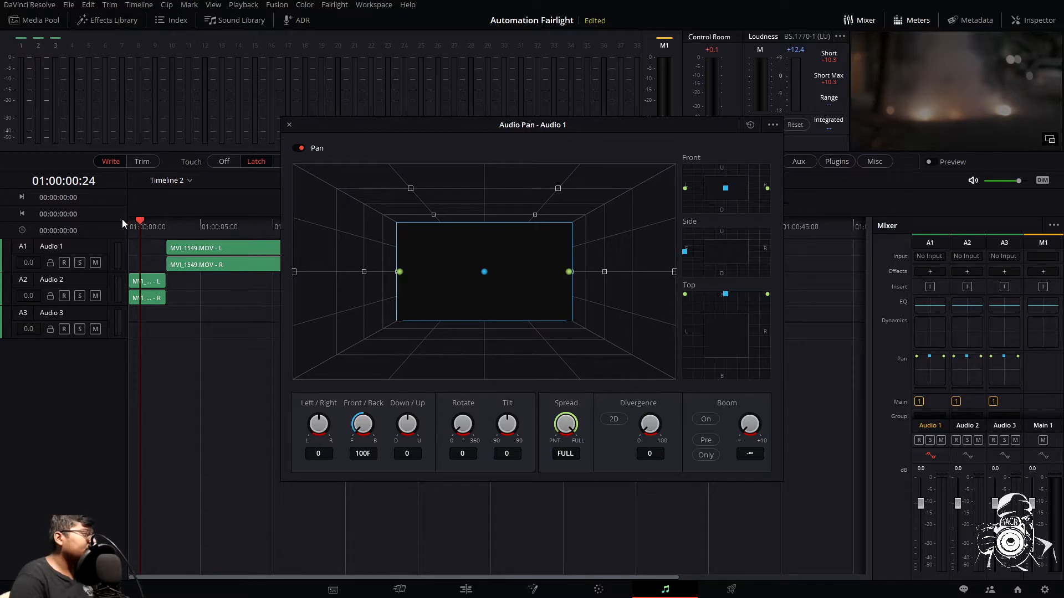
{"action": "left_click_drag", "start_coordinate": [141, 224], "coordinate": [118, 221]}
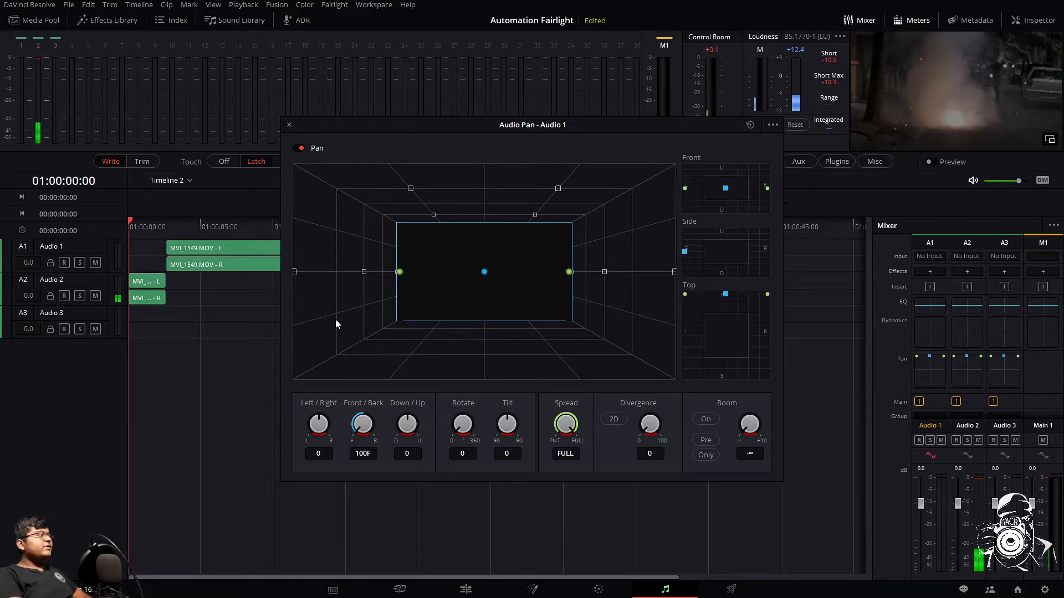
{"action": "left_click", "coordinate": [169, 219]}
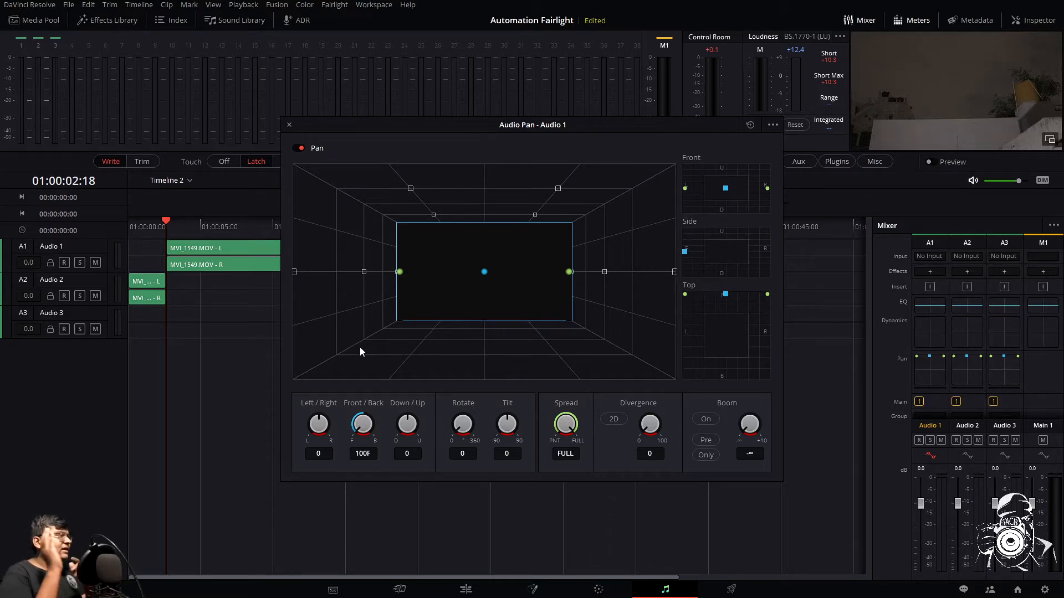
Set Audio 1's Down/Up pan to 100D and spread to 59, and turn on Boom at -9.5
{"action": "left_click_drag", "start_coordinate": [412, 422], "coordinate": [318, 454]}
{"action": "mouse_move", "coordinate": [363, 423]}
{"action": "left_mouse_down"}
{"action": "mouse_move", "coordinate": [391, 398]}
{"action": "mouse_move", "coordinate": [347, 414]}
{"action": "left_mouse_up"}
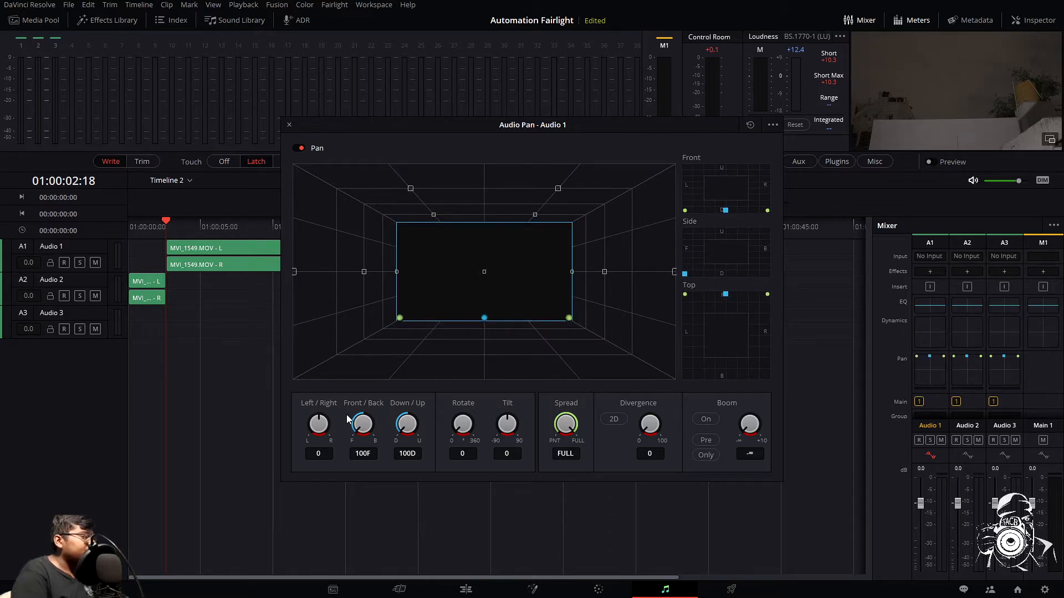
{"action": "left_click_drag", "start_coordinate": [566, 424], "coordinate": [347, 347]}
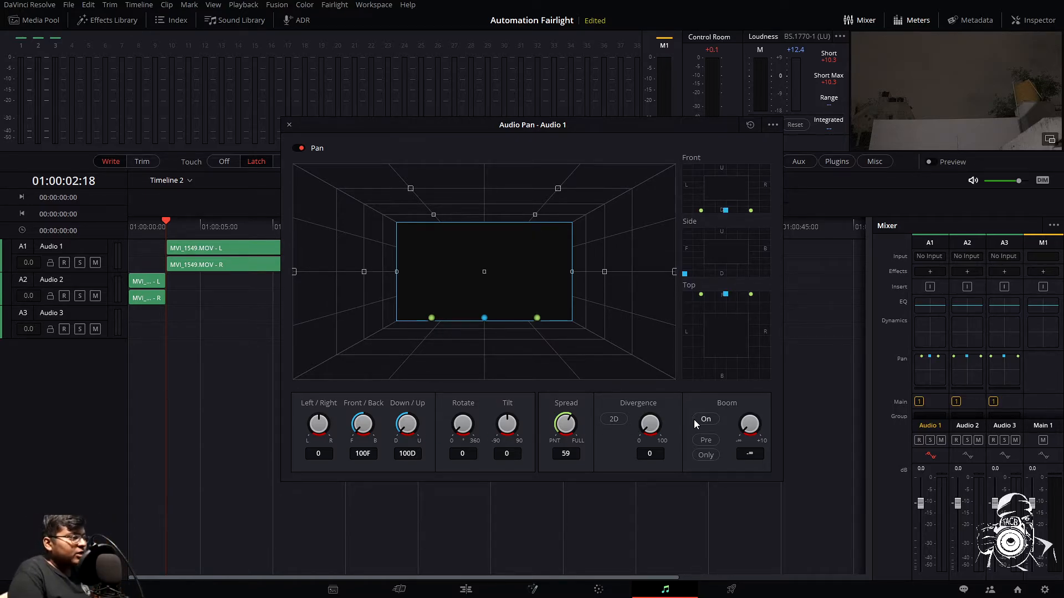
{"action": "left_click_drag", "start_coordinate": [745, 436], "coordinate": [819, 148]}
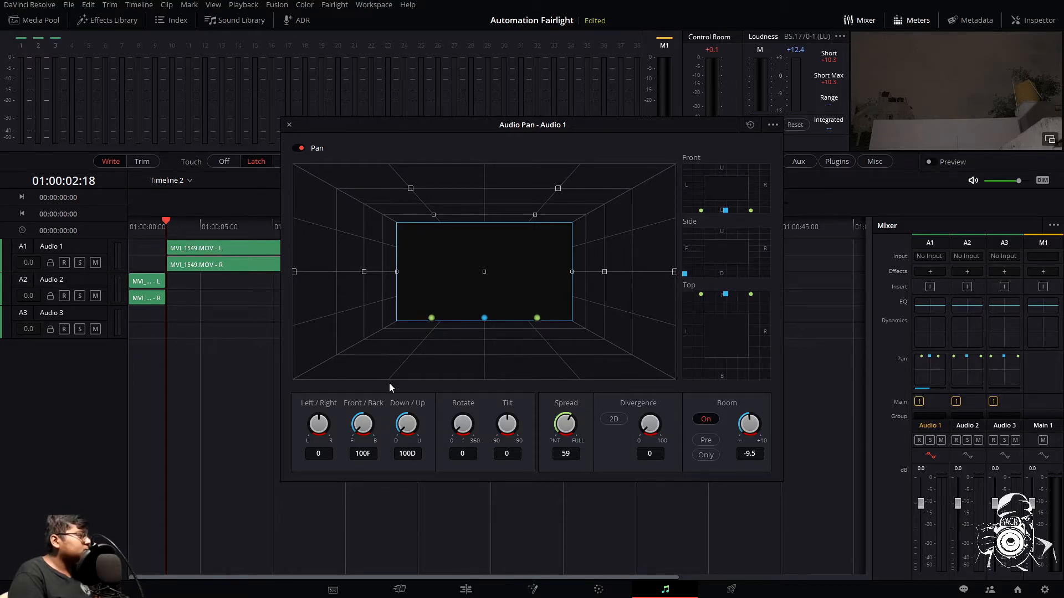
Try to record Audio 1's Down/Up pan automation from the start of MVI_1549.MOV, keeping the pan window clear of the clips
{"action": "left_click_drag", "start_coordinate": [503, 148], "coordinate": [777, 94]}
{"action": "left_click_drag", "start_coordinate": [168, 222], "coordinate": [169, 222]}
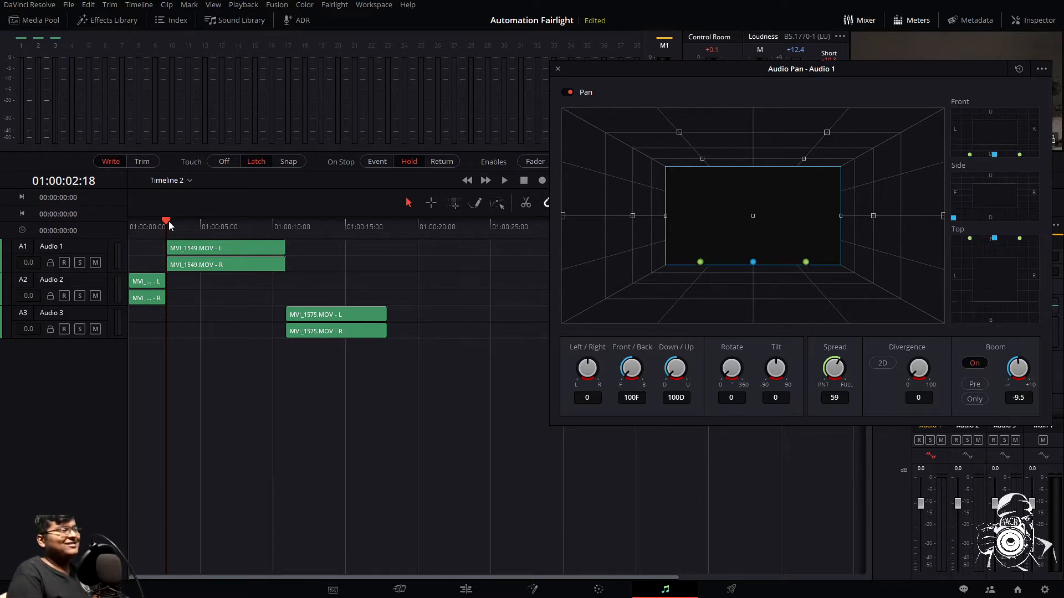
{"action": "key", "text": "space"}
{"action": "left_click_drag", "start_coordinate": [673, 367], "coordinate": [677, 185]}
{"action": "left_click_drag", "start_coordinate": [198, 224], "coordinate": [165, 225]}
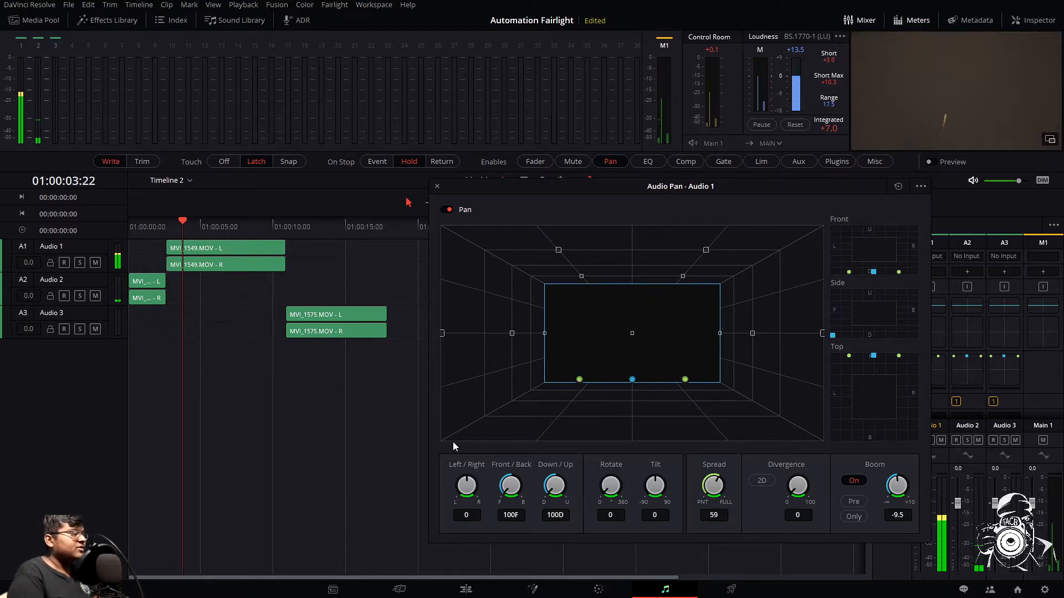
{"action": "left_click", "coordinate": [164, 218]}
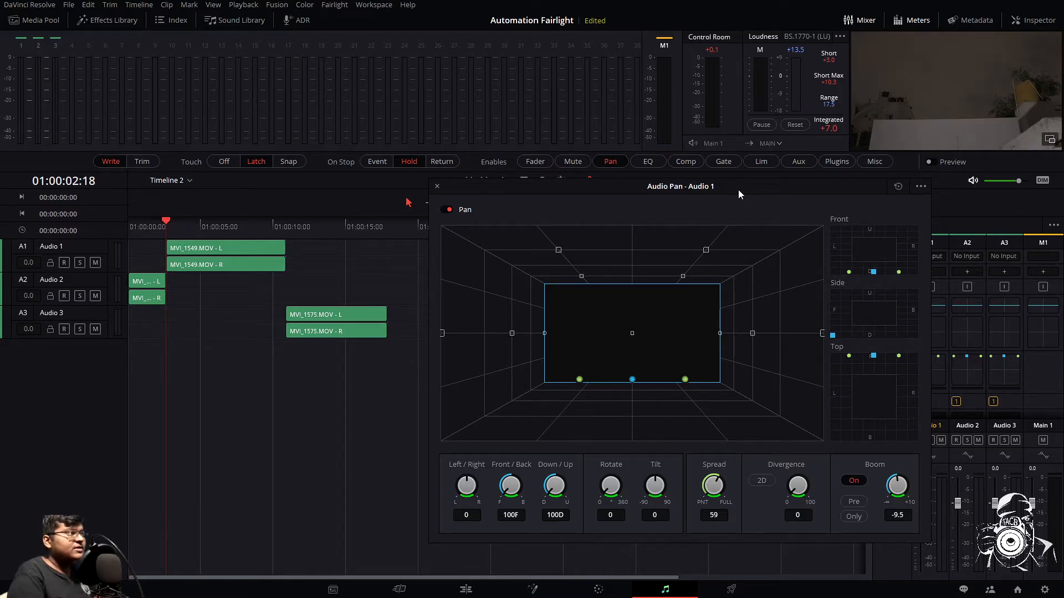
Re-arm Audio 1, record its Down/Up pan rising to 28U over MVI_1549.MOV, and replay the take from the clip's start
{"action": "left_click_drag", "start_coordinate": [741, 189], "coordinate": [657, 185]}
{"action": "left_click", "coordinate": [931, 456]}
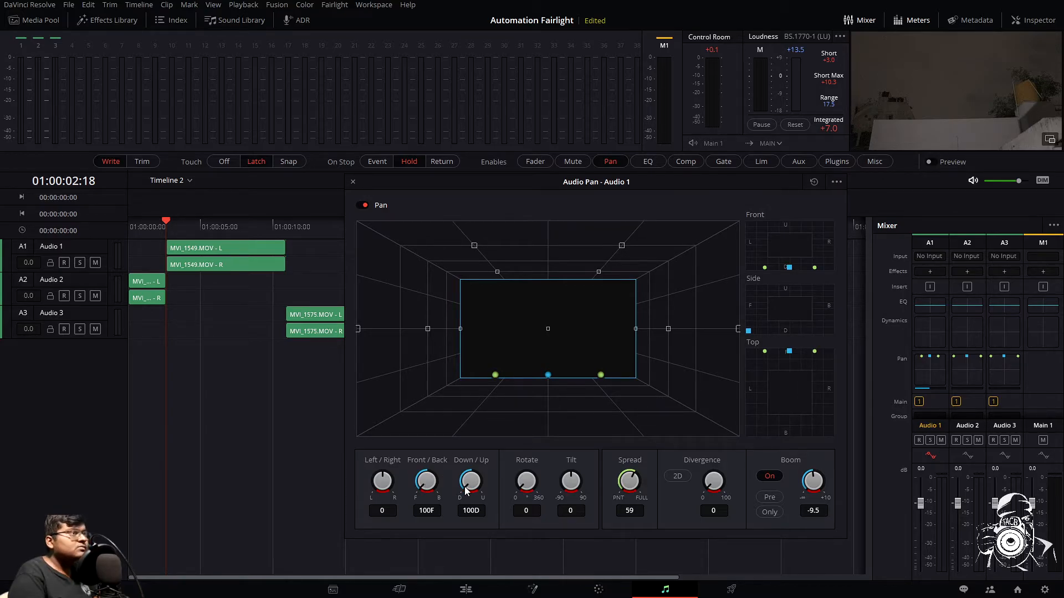
{"action": "left_click_drag", "start_coordinate": [465, 490], "coordinate": [565, 385]}
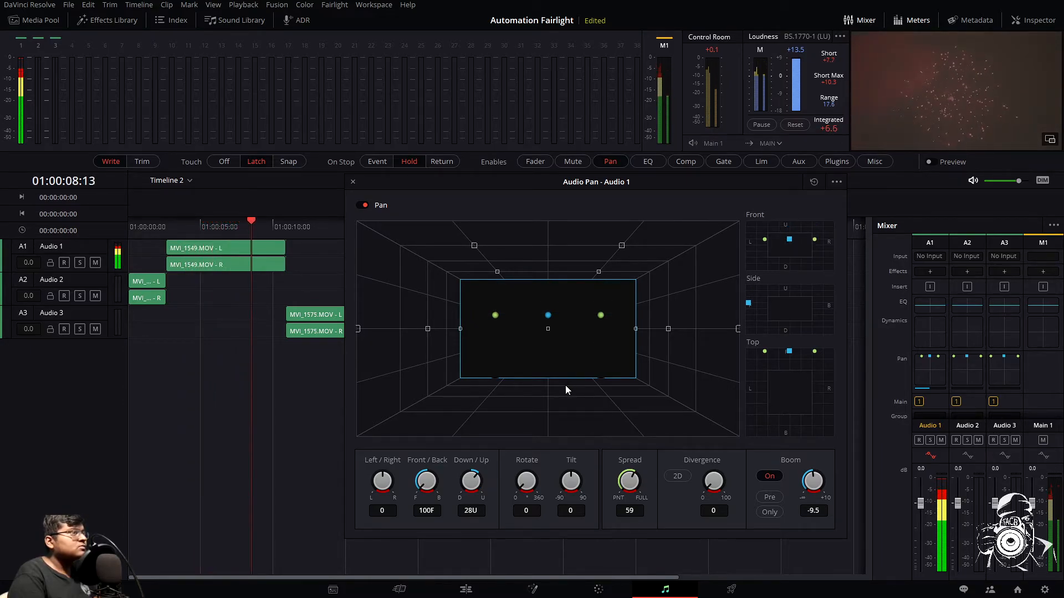
{"action": "key", "text": "space"}
{"action": "left_click", "coordinate": [168, 224]}
{"action": "key", "text": "space"}
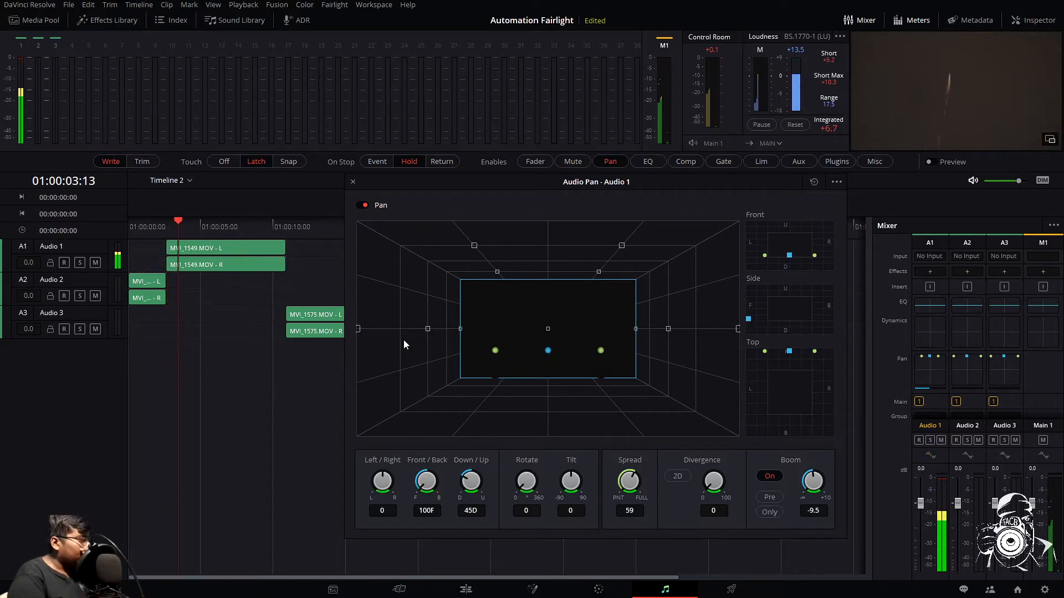
Try another Down/Up pan automation take on Audio 1, re-armed at the start of MVI_1549.MOV
{"action": "left_click_drag", "start_coordinate": [178, 220], "coordinate": [168, 224]}
{"action": "left_click", "coordinate": [933, 456]}
{"action": "left_click_drag", "start_coordinate": [470, 484], "coordinate": [489, 360]}
{"action": "key", "text": "space"}
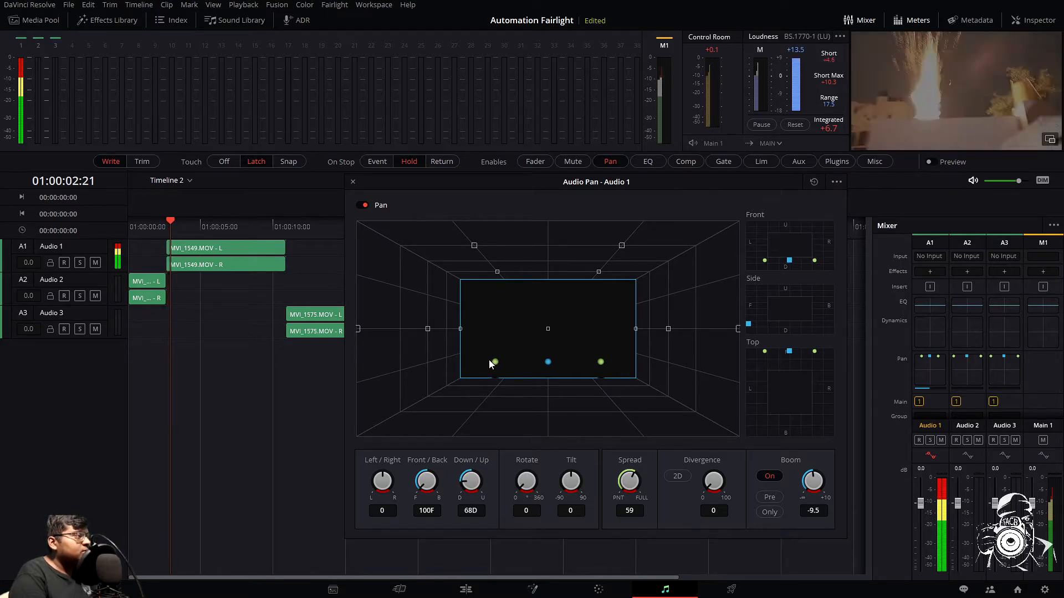
{"action": "key", "text": "space"}
Re-arm Audio 1 at the start of MVI_1549.MOV, record its Down/Up pan rising from 68D to 1D, and close the pan controls
{"action": "left_click_drag", "start_coordinate": [185, 230], "coordinate": [167, 227]}
{"action": "left_click", "coordinate": [930, 455]}
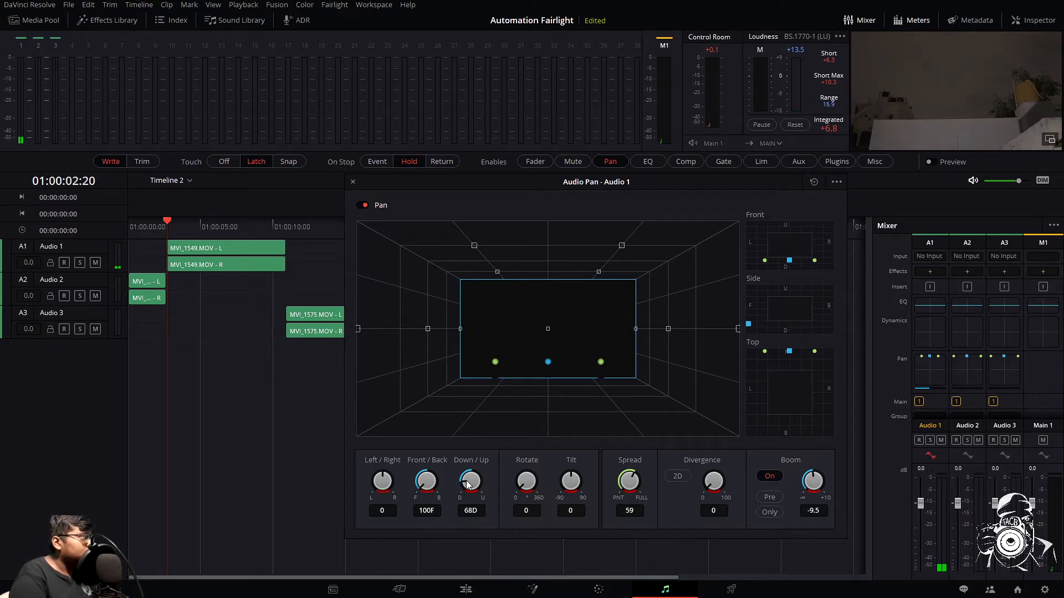
{"action": "key", "text": "space"}
{"action": "left_click_drag", "start_coordinate": [467, 485], "coordinate": [663, 308]}
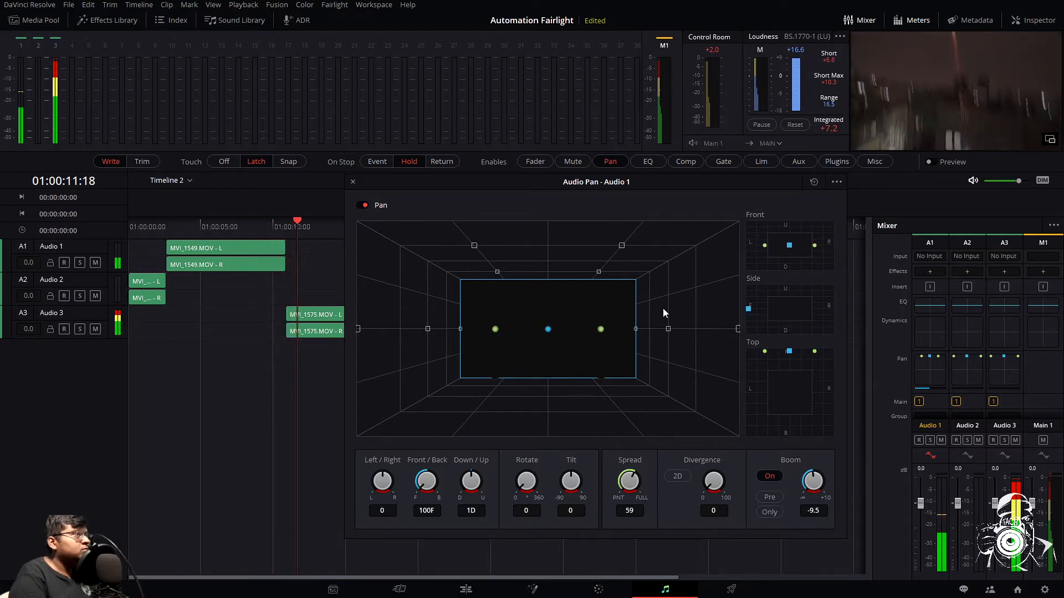
{"action": "left_click", "coordinate": [353, 182]}
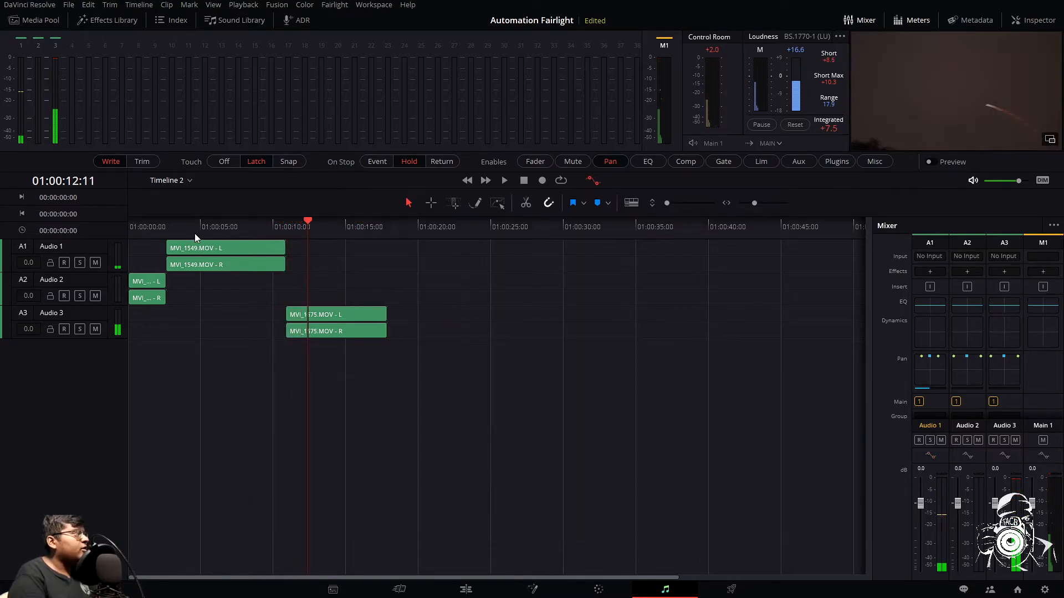
Recheck Audio 1's pan controls at the start of MVI_1549.MOV and play back the opening of the clip
{"action": "left_click", "coordinate": [168, 222]}
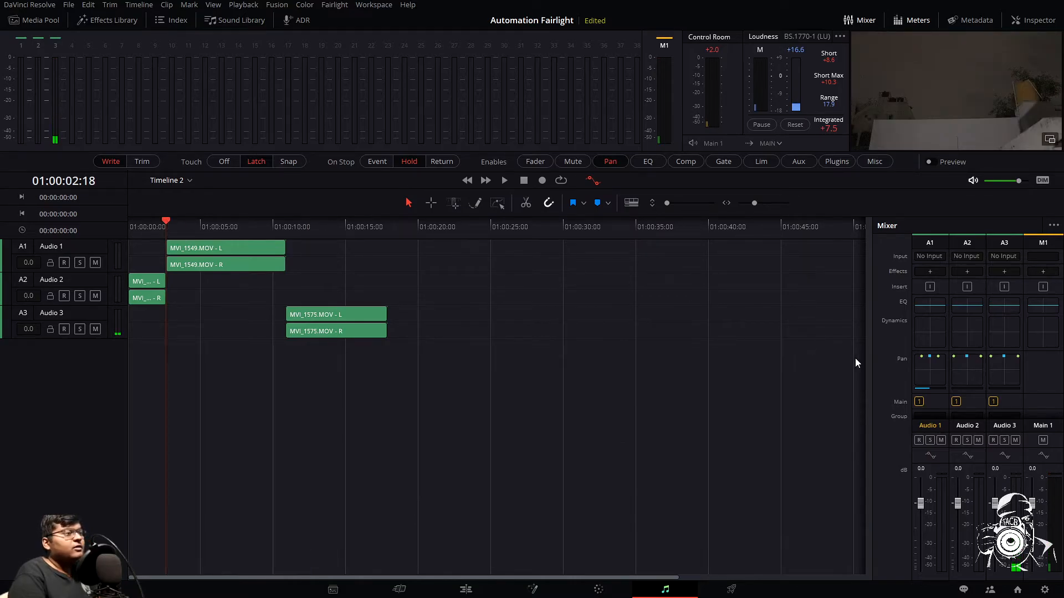
{"action": "double_click", "coordinate": [919, 361]}
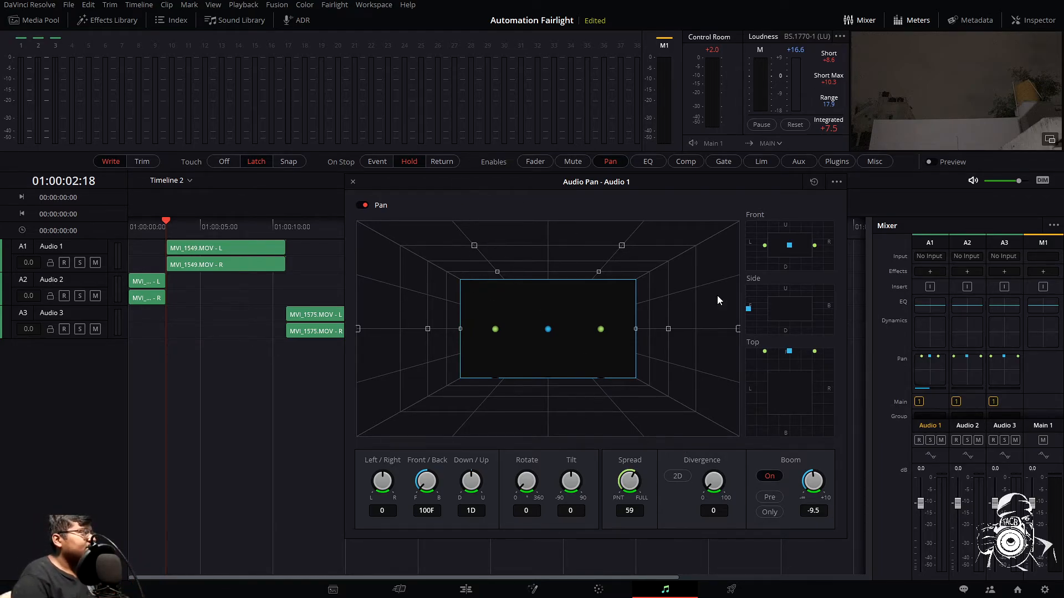
{"action": "left_click", "coordinate": [353, 182]}
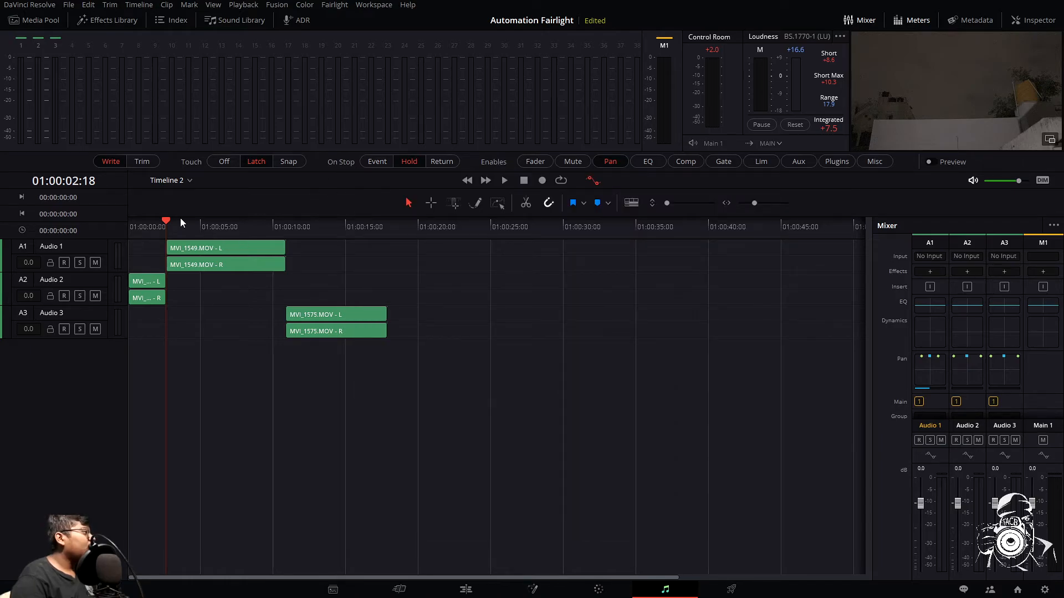
{"action": "key", "text": "space"}
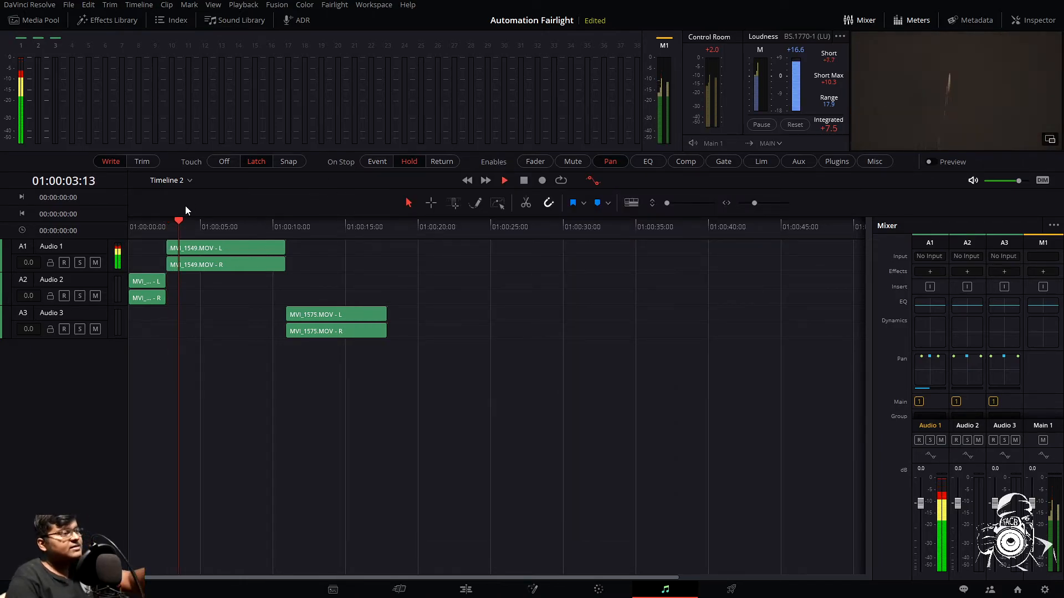
{"action": "key", "text": "space"}
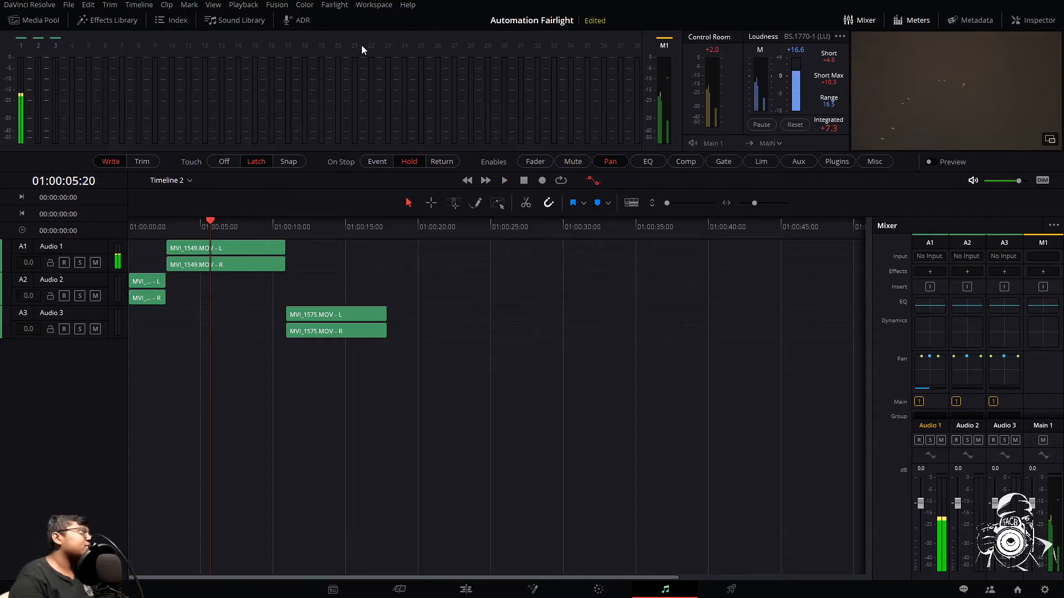
Play MVI_1549.MOV from its start with the Space View scope open to check Audio 1's recorded pan movement
{"action": "left_click", "coordinate": [344, 7]}
{"action": "mouse_move", "coordinate": [371, 152]}
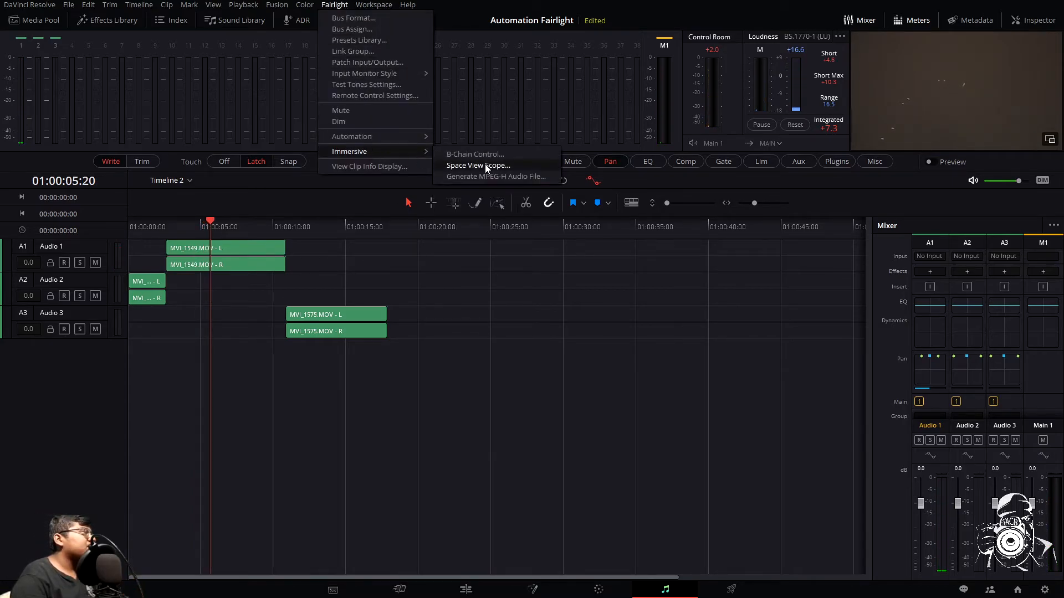
{"action": "left_click", "coordinate": [483, 163]}
{"action": "left_click_drag", "start_coordinate": [553, 165], "coordinate": [844, 105]}
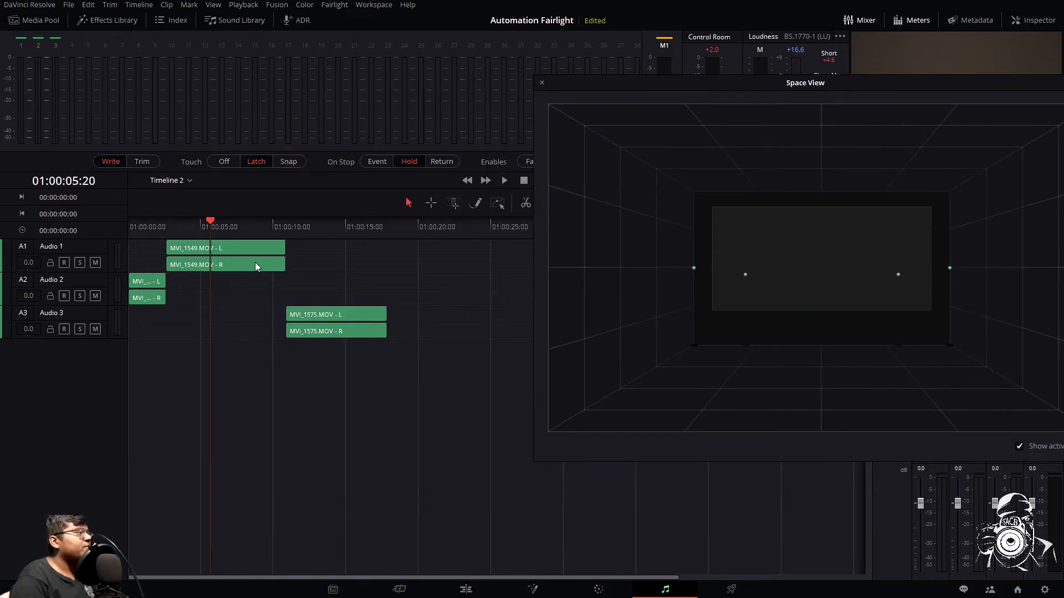
{"action": "left_click_drag", "start_coordinate": [198, 225], "coordinate": [168, 225]}
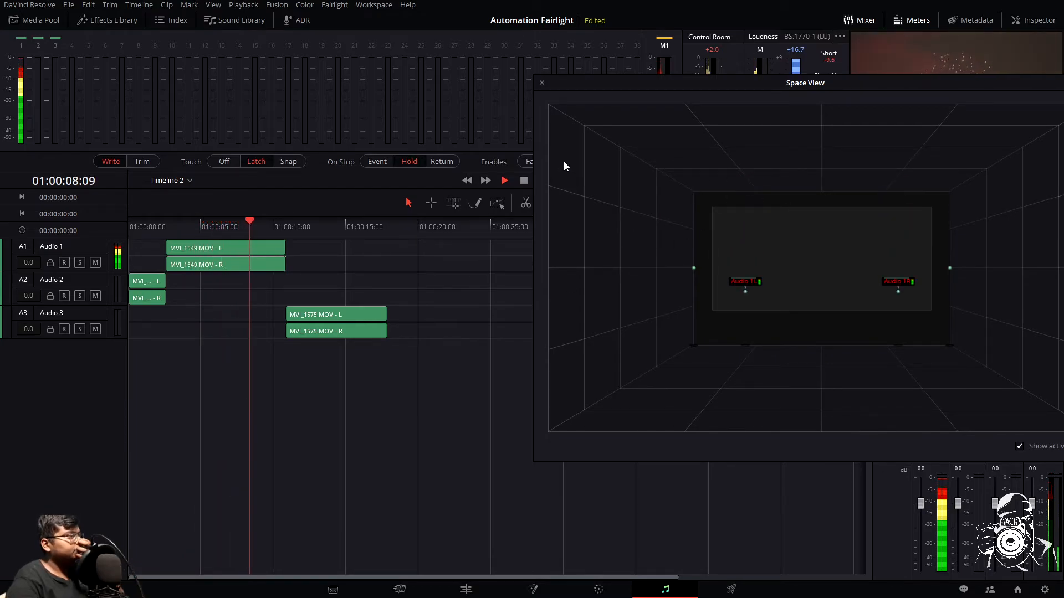
{"action": "left_click", "coordinate": [542, 83]}
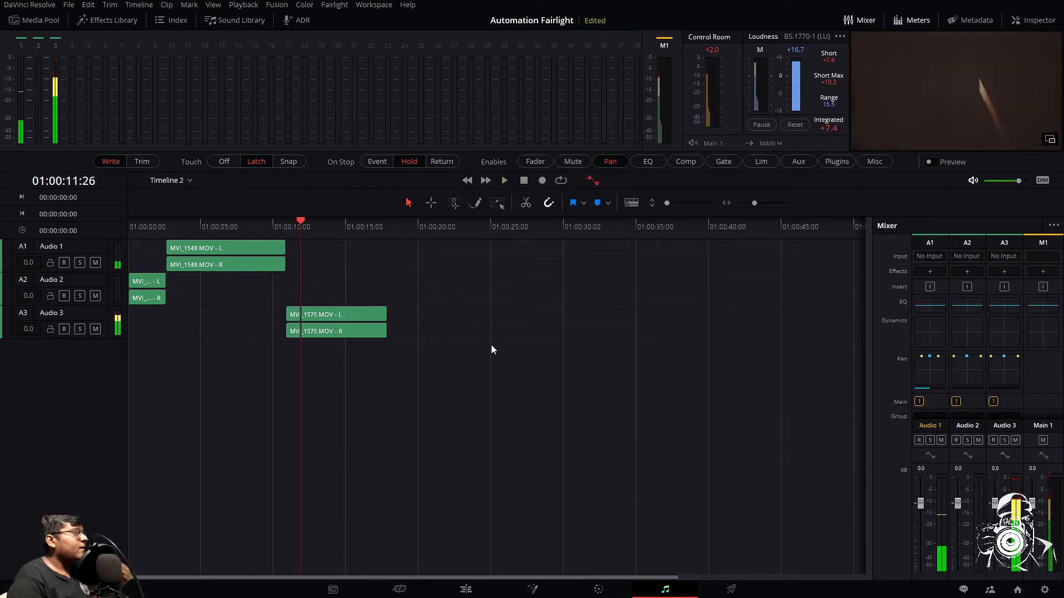
At the start of MVI_1575.MOV, set Audio 3's pan to 66R and 31D with spread 69, and turn on Boom at -6.9
{"action": "left_click_drag", "start_coordinate": [303, 222], "coordinate": [284, 225]}
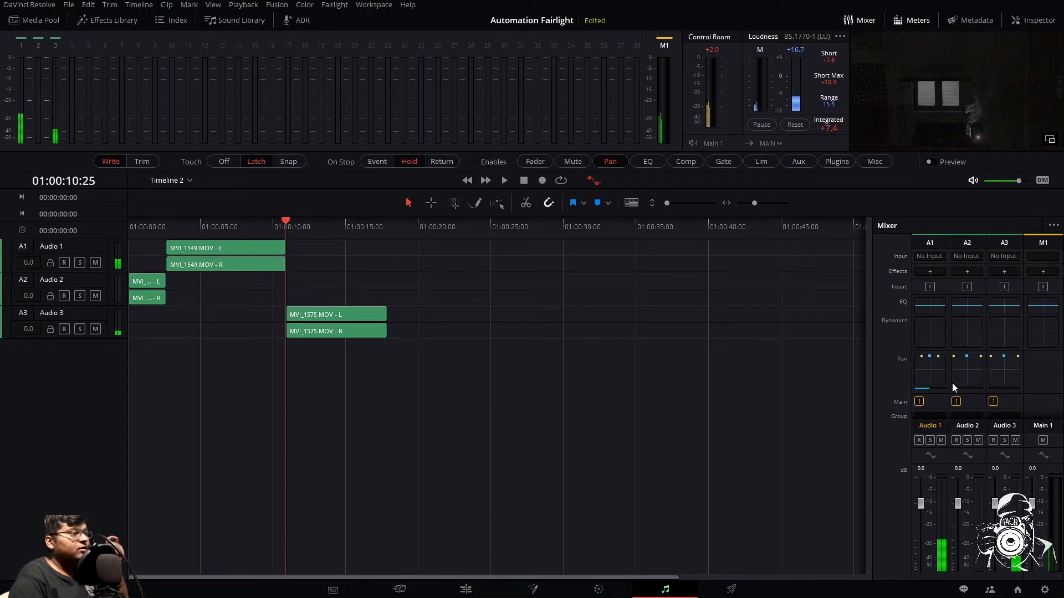
{"action": "double_click", "coordinate": [1003, 370]}
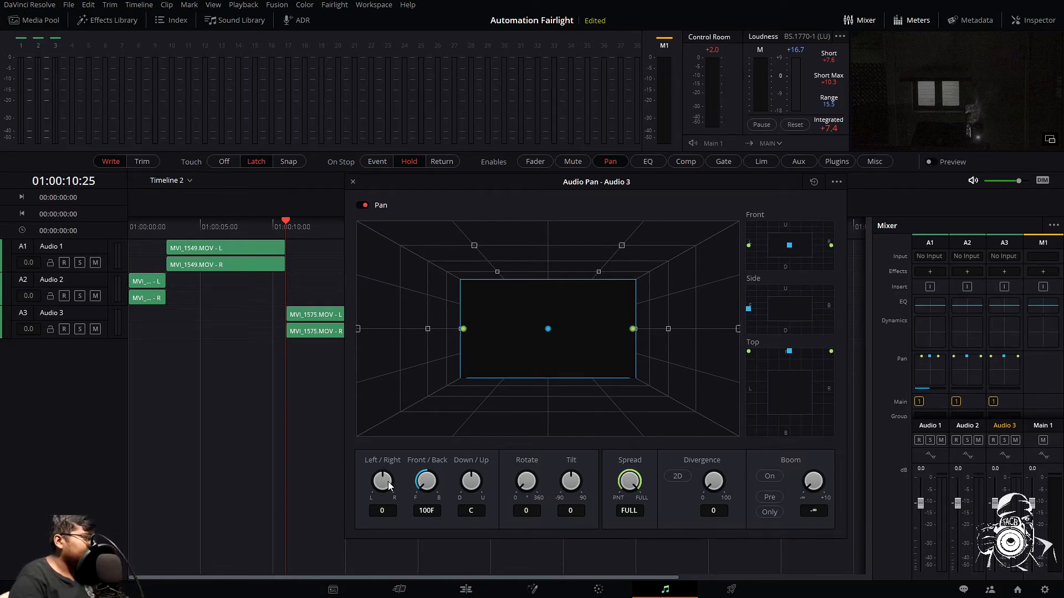
{"action": "left_click_drag", "start_coordinate": [389, 485], "coordinate": [440, 481]}
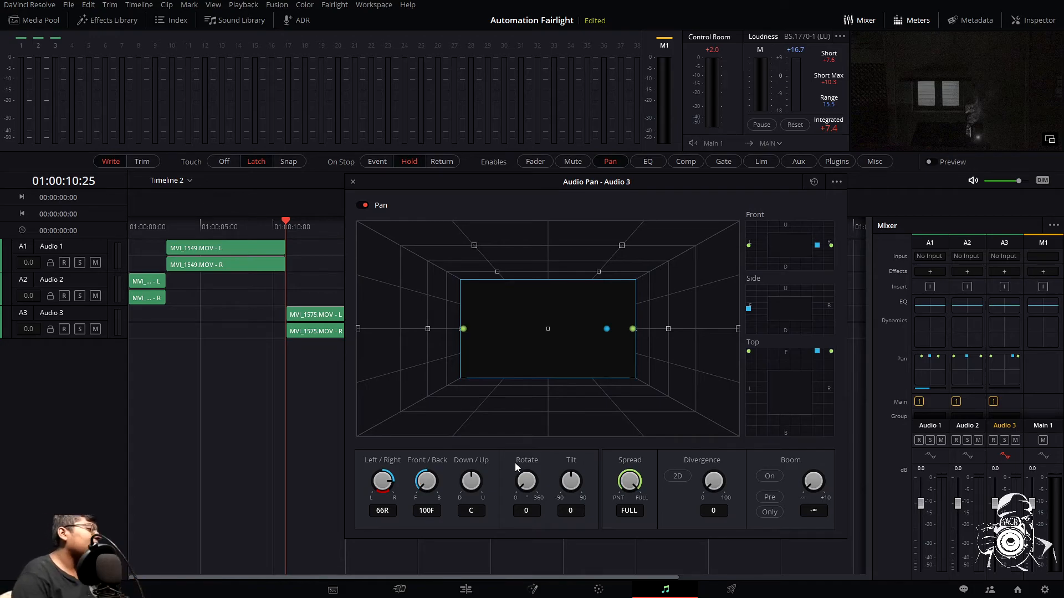
{"action": "left_click_drag", "start_coordinate": [641, 487], "coordinate": [590, 481]}
{"action": "left_click_drag", "start_coordinate": [824, 461], "coordinate": [895, 261]}
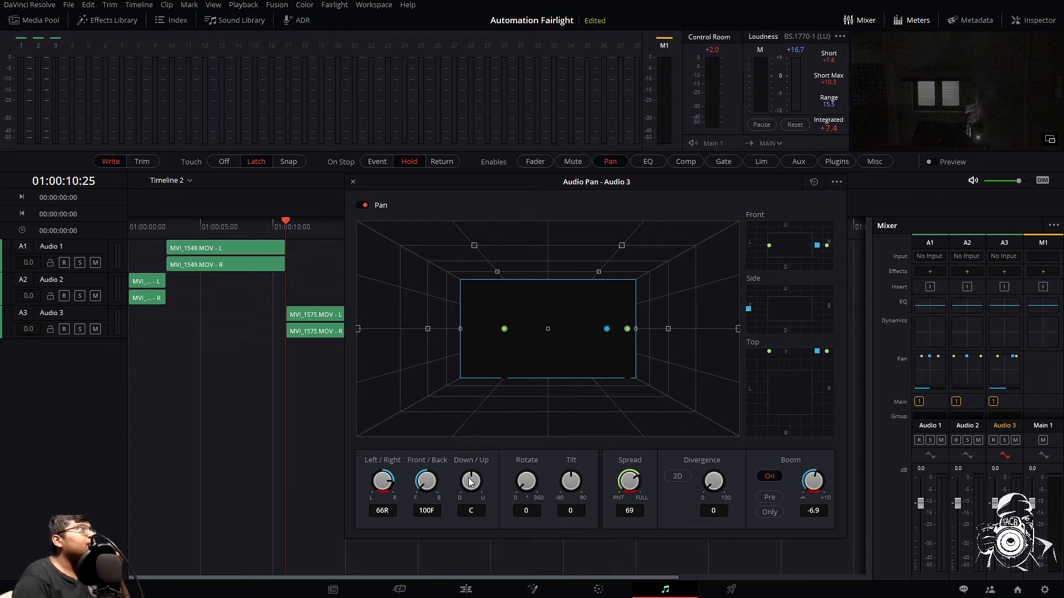
{"action": "left_click_drag", "start_coordinate": [470, 482], "coordinate": [445, 483]}
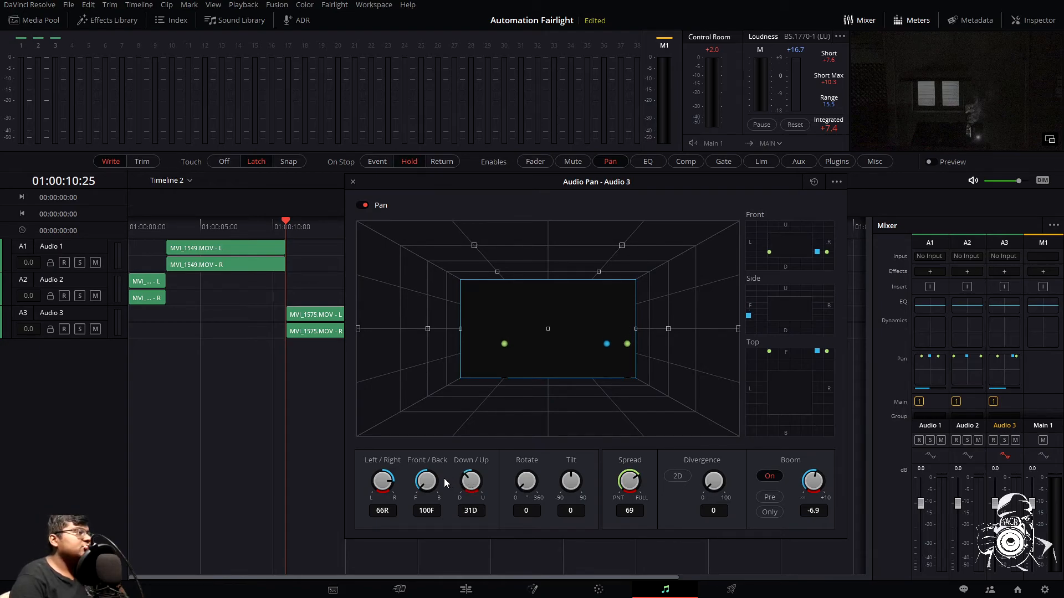
Record Audio 3's pan moving to 9L and 57U over MVI_1575.MOV with On Stop set to Event, and close the pan controls
{"action": "key", "text": "space"}
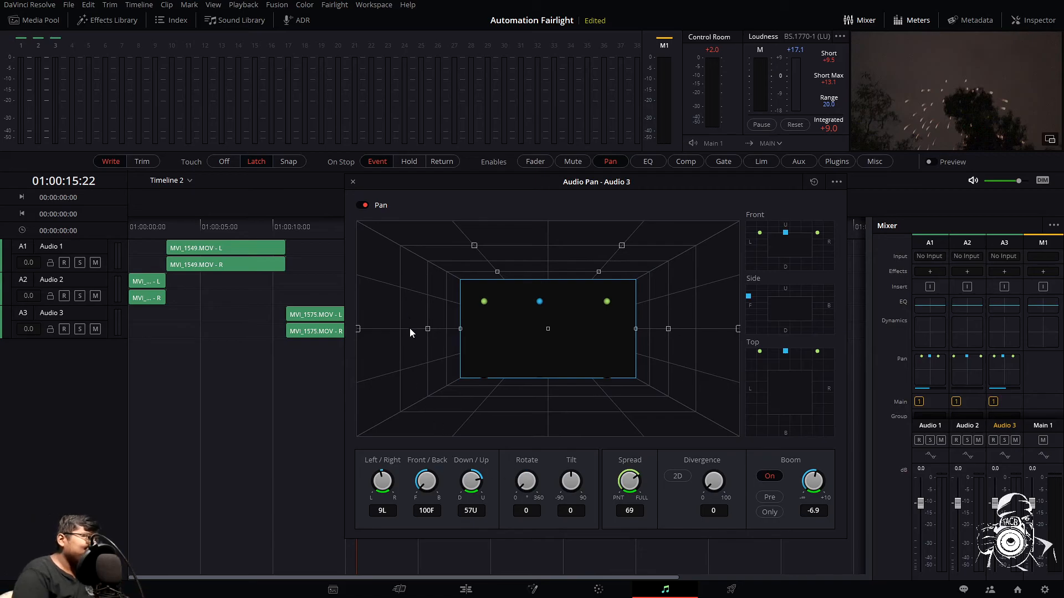
{"action": "left_click", "coordinate": [353, 182]}
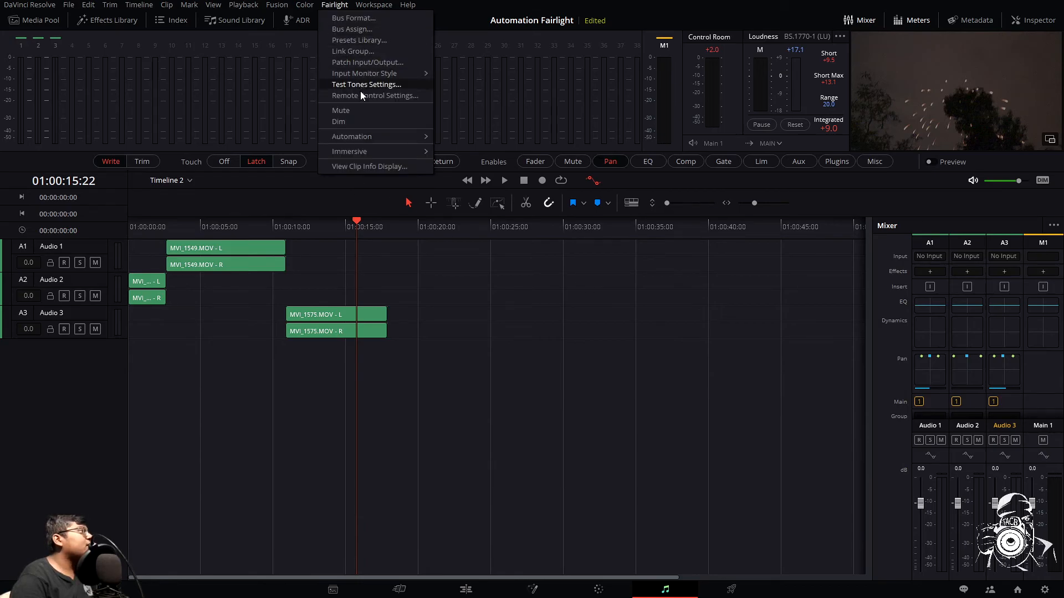
Play MVI_1575.MOV in the Space View scope to check Audio 3's recorded pan movement, and return to the timeline's start
{"action": "mouse_move", "coordinate": [367, 151]}
{"action": "left_click", "coordinate": [468, 164]}
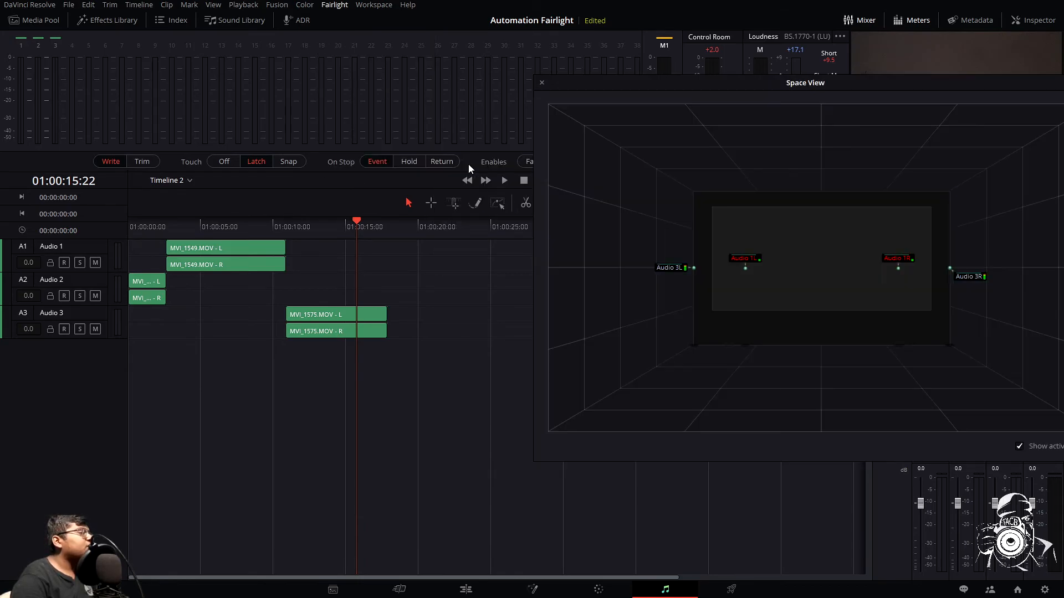
{"action": "left_click", "coordinate": [288, 222]}
{"action": "key", "text": "space"}
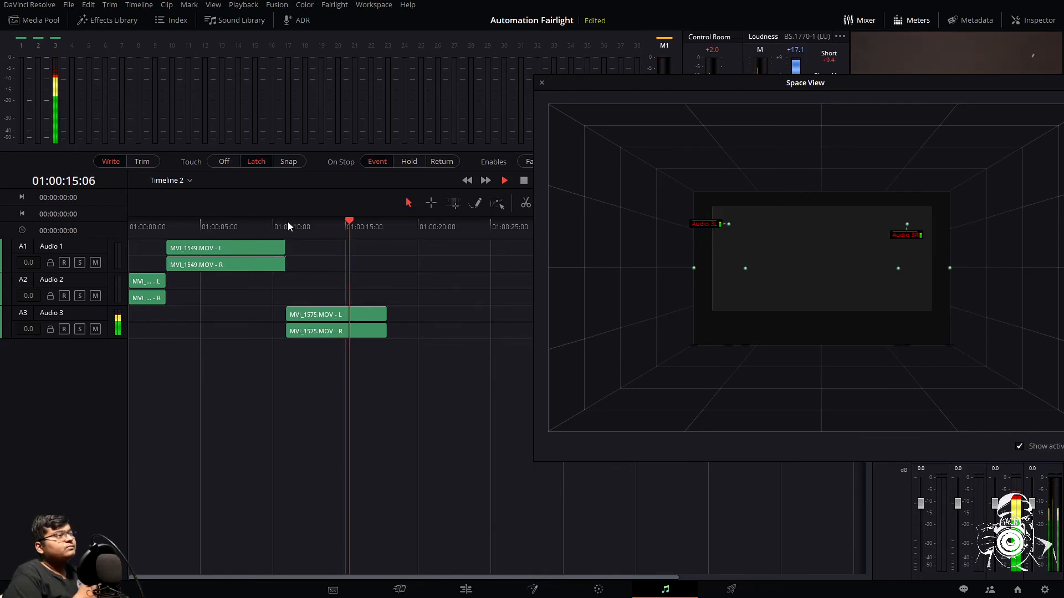
{"action": "key", "text": "space"}
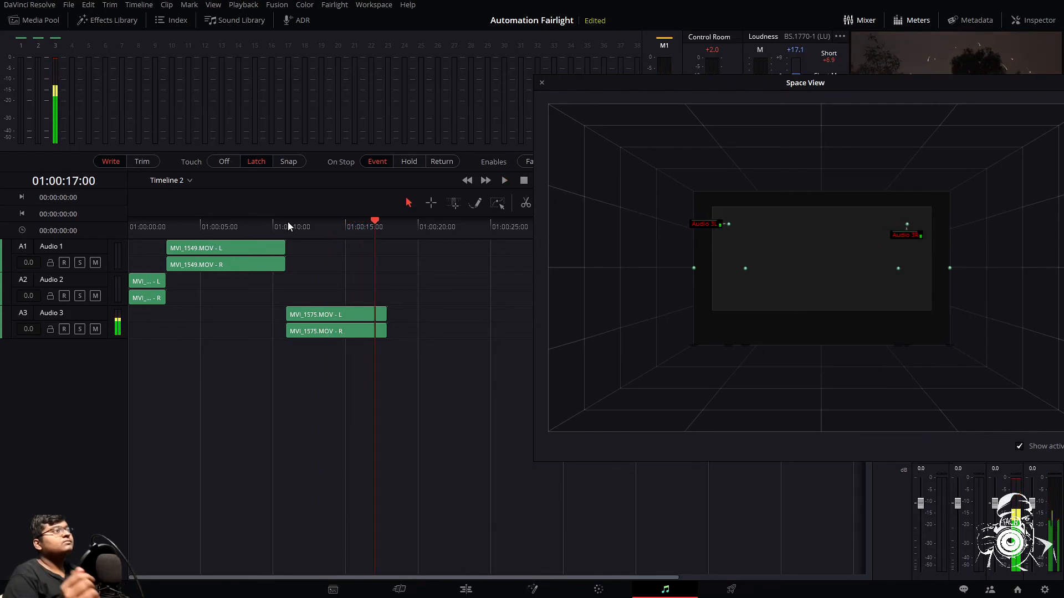
{"action": "left_click", "coordinate": [542, 82]}
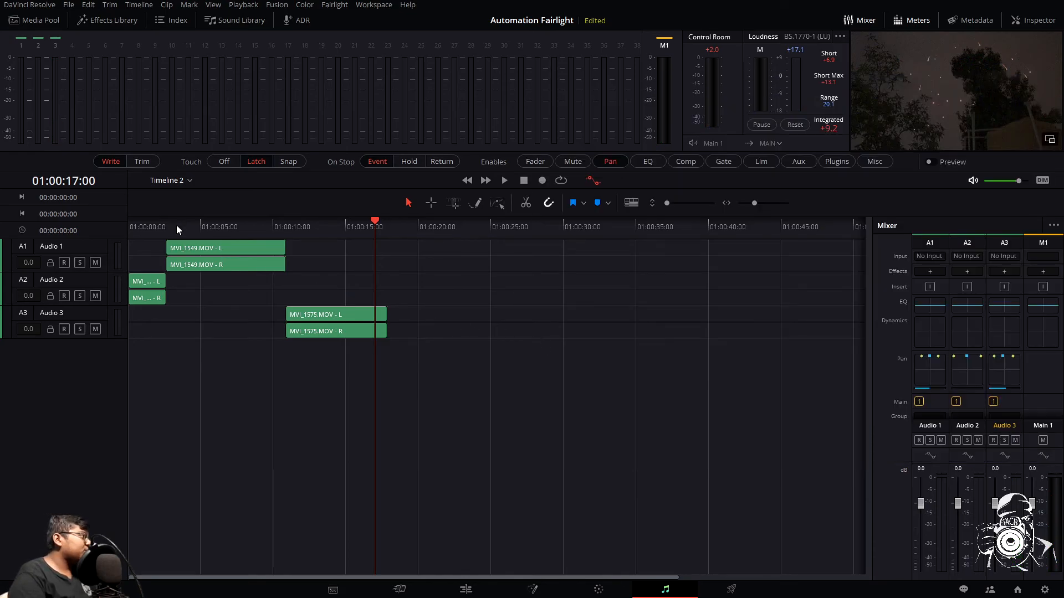
{"action": "left_click", "coordinate": [130, 226]}
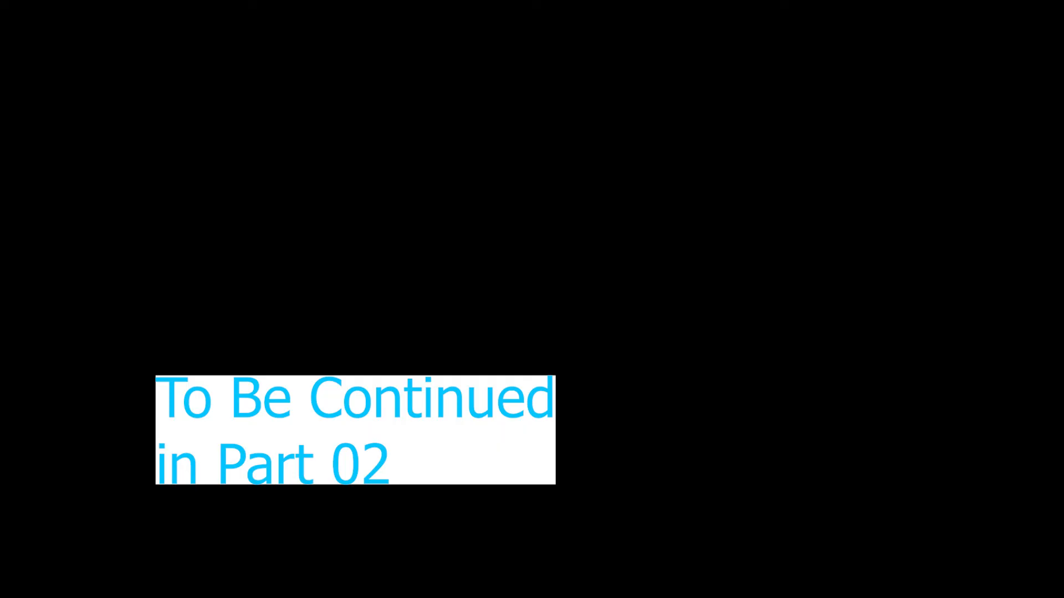